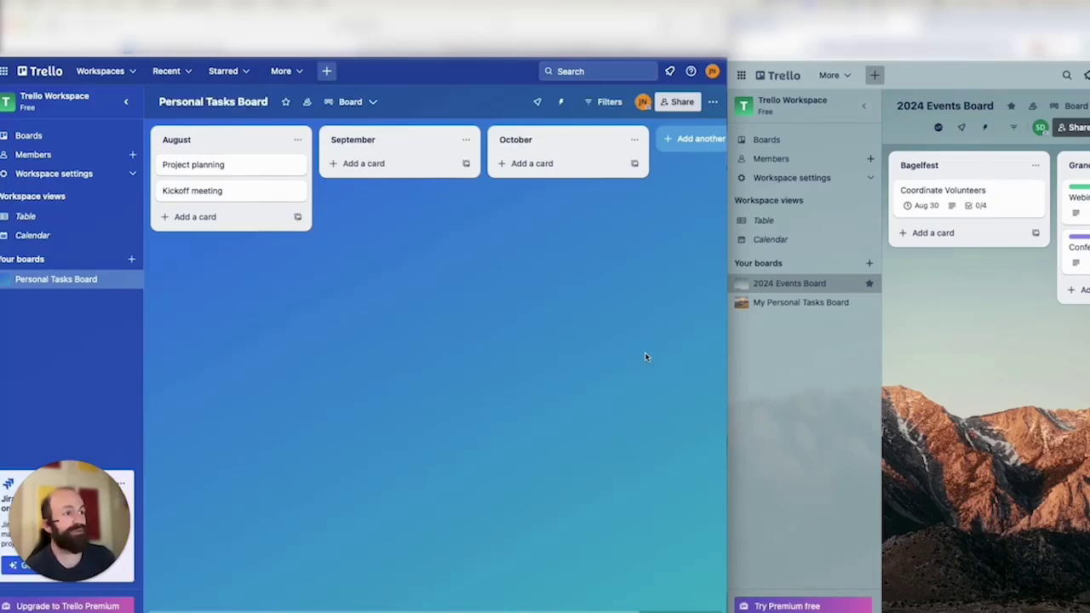
# - Search the Power-Ups directory for 'board sync' and open 2-Way Board Sync and Mirroring
pyautogui.click(561, 101)
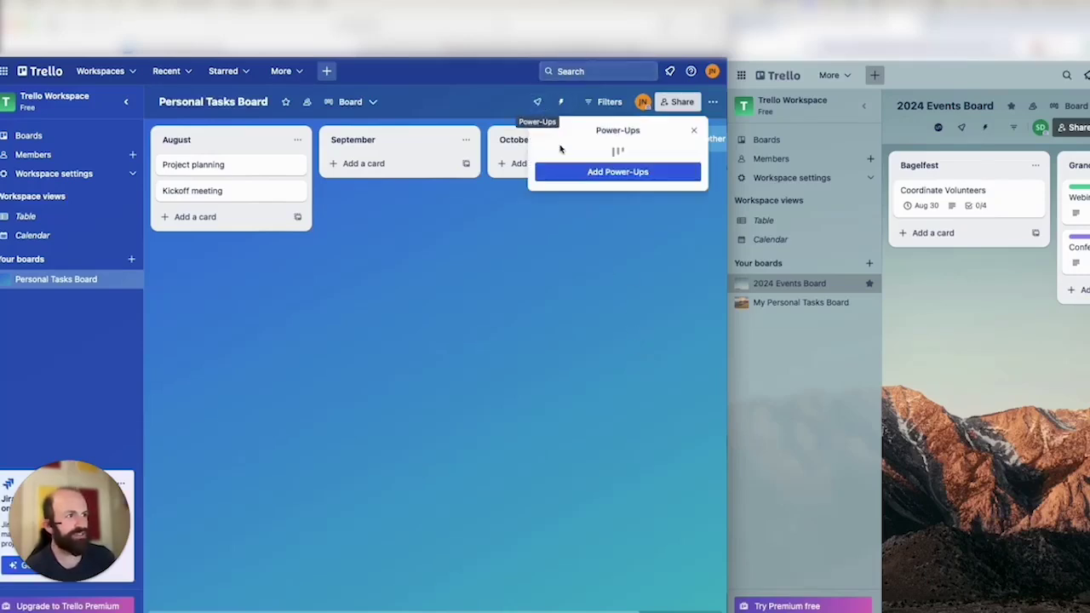
pyautogui.click(600, 308)
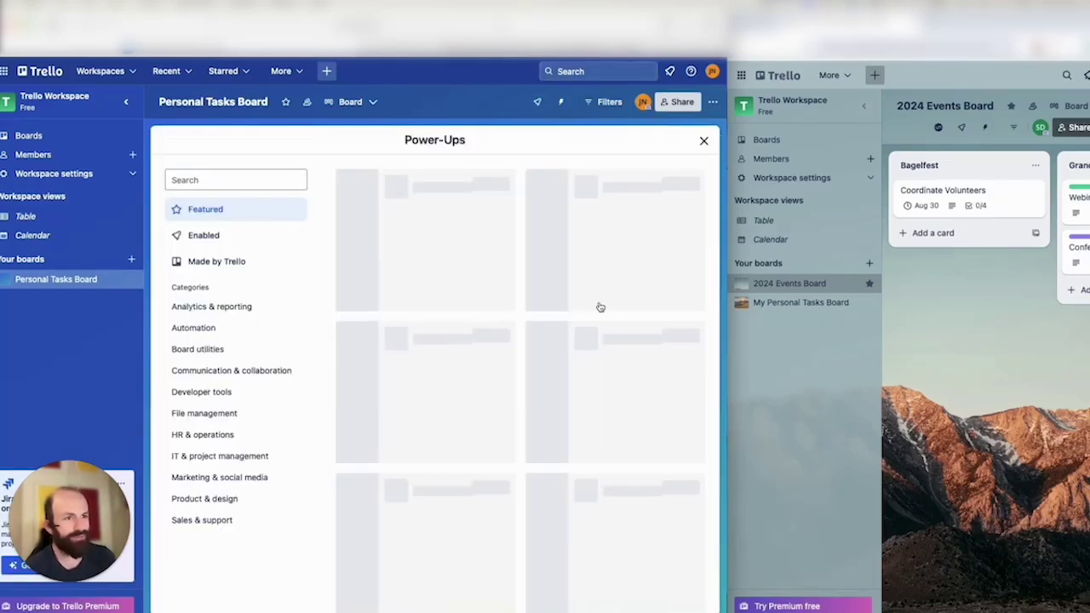
pyautogui.click(229, 179)
pyautogui.write('boar')
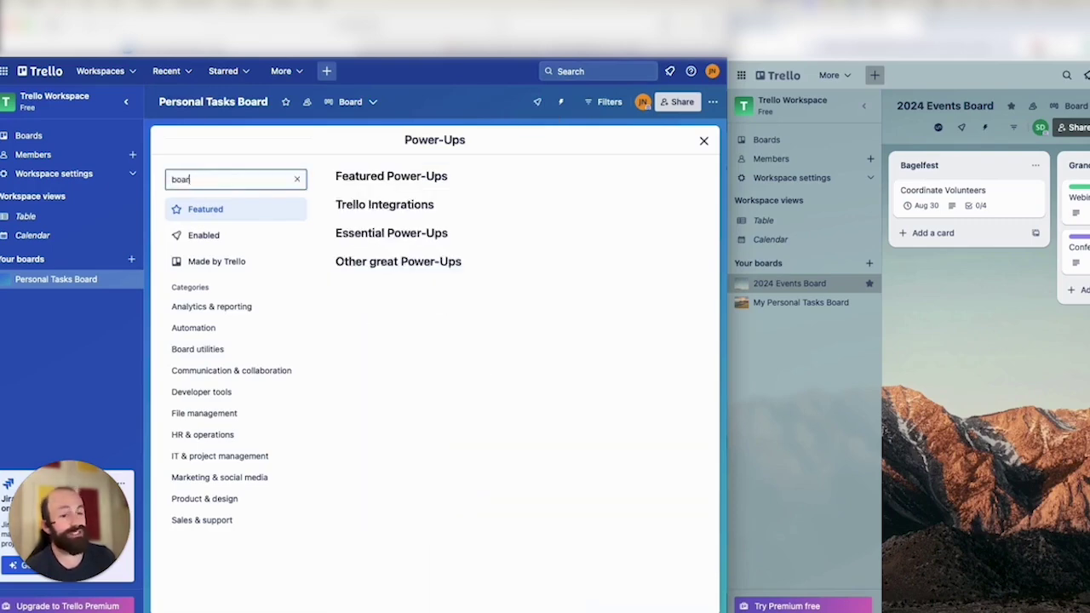
pyautogui.write('d sync')
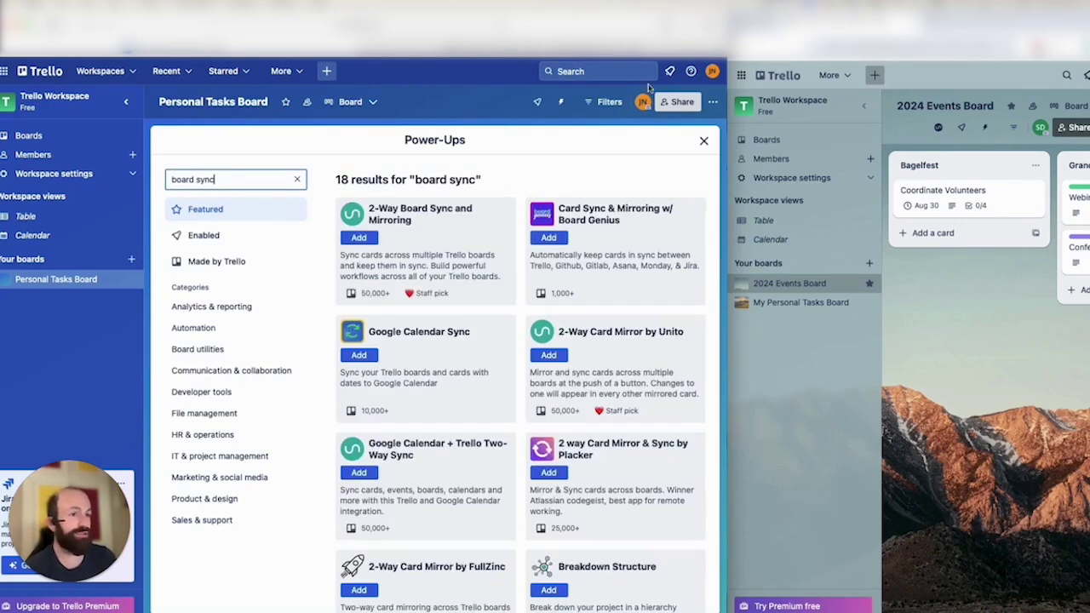
pyautogui.click(432, 237)
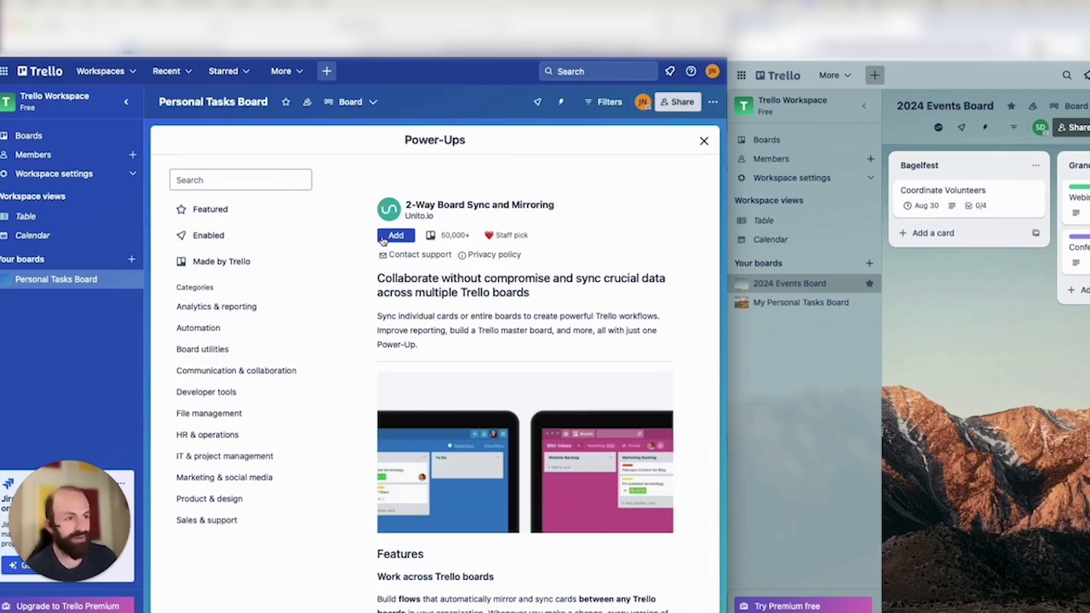
# - Add 2-Way Board Sync and Mirroring to Personal Tasks Board and start authorizing a Unito account
pyautogui.click(388, 237)
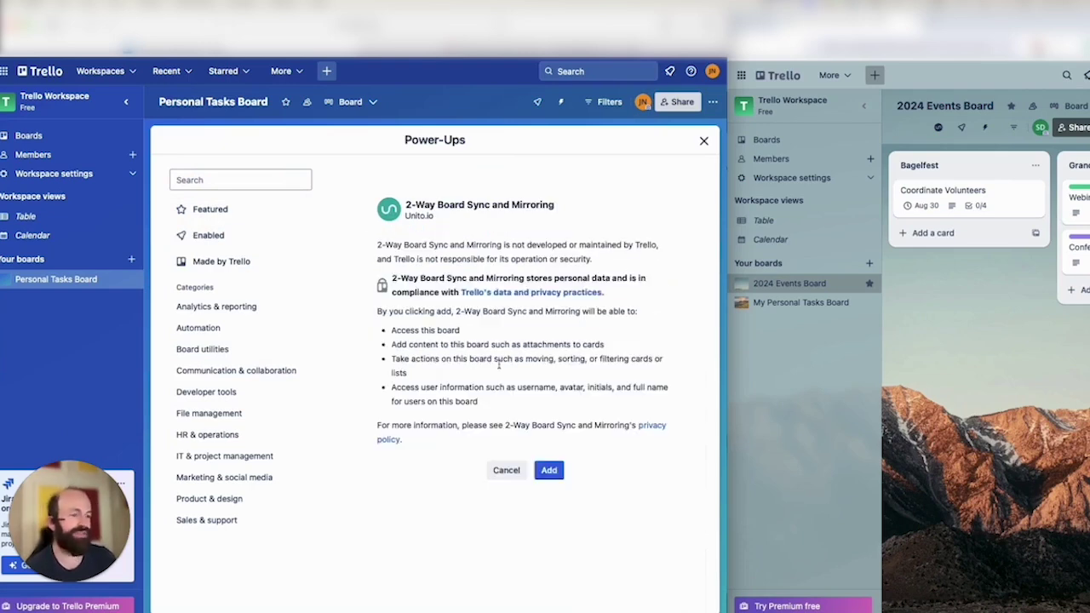
pyautogui.click(552, 470)
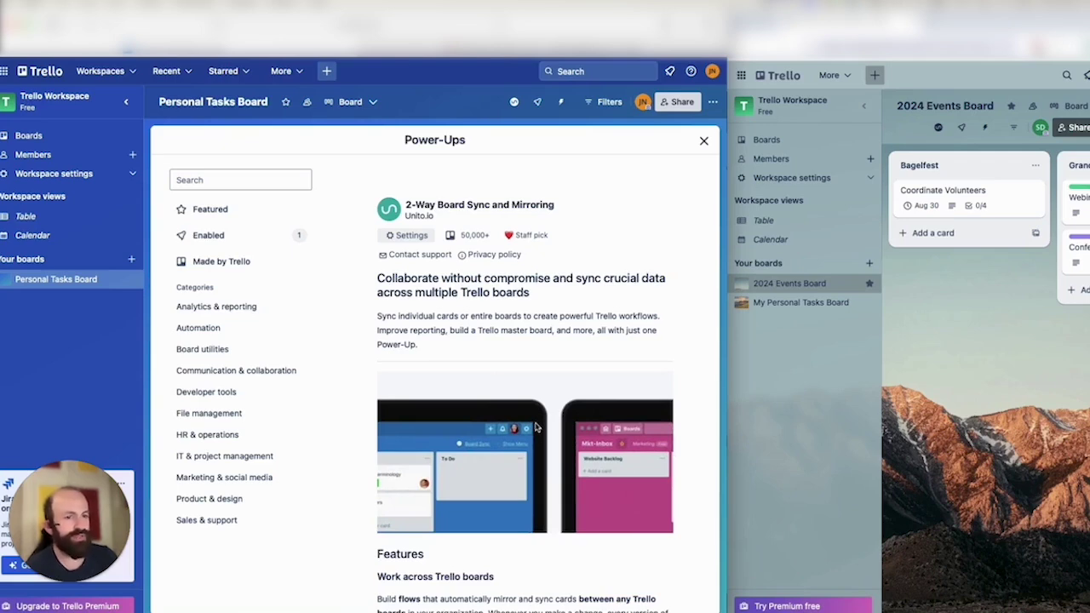
pyautogui.click(411, 235)
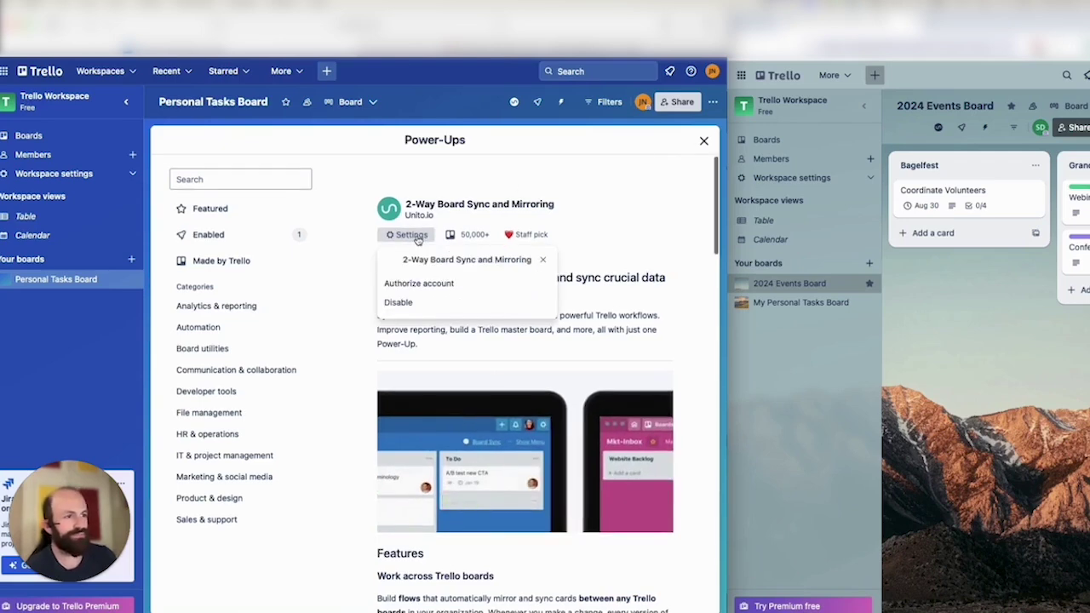
pyautogui.click(437, 284)
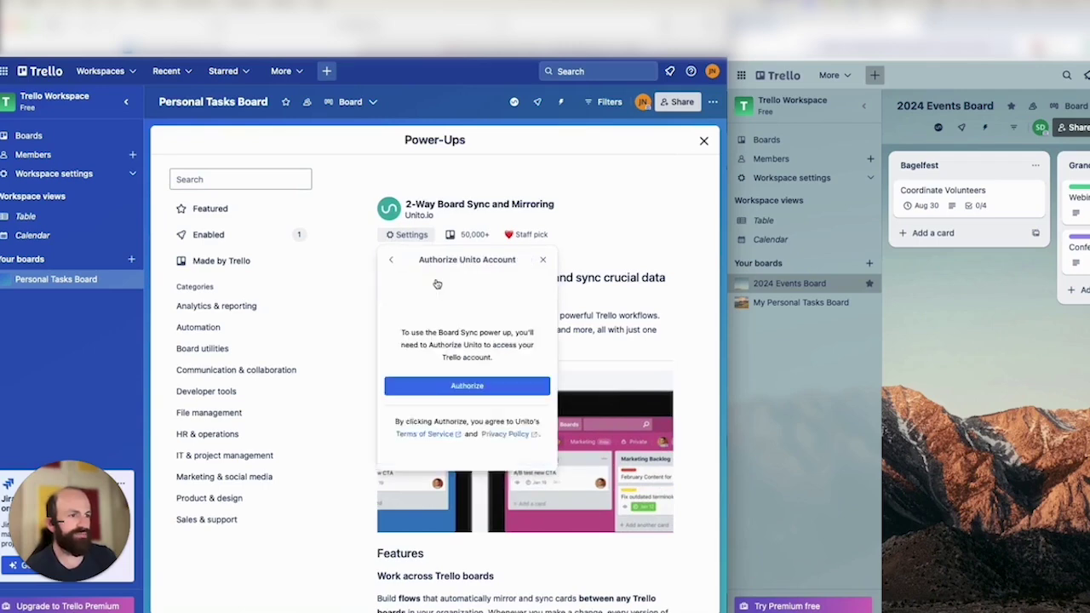
pyautogui.click(436, 387)
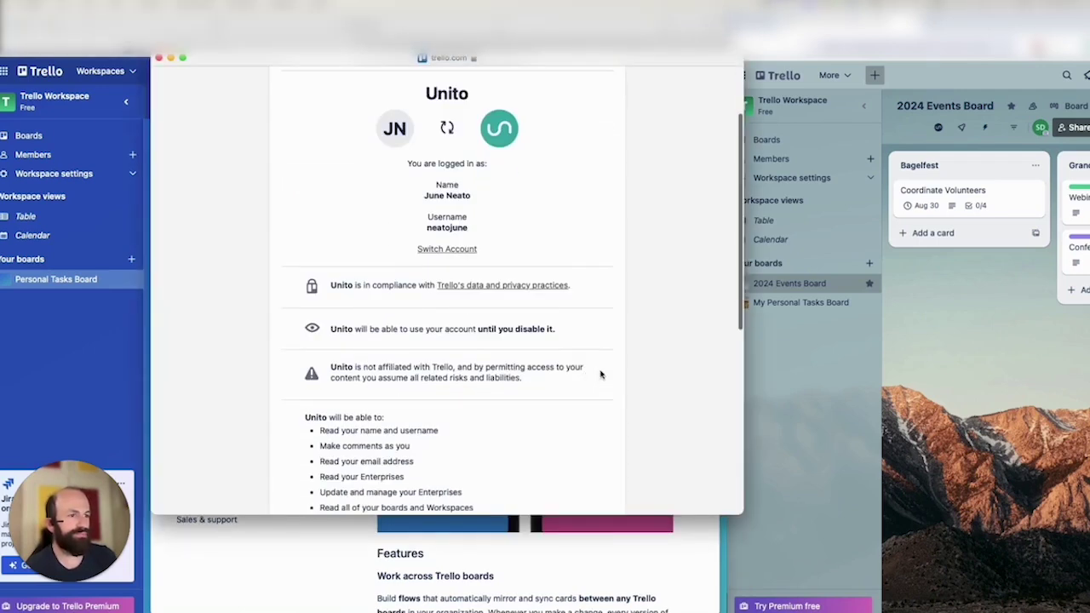
# - Allow Unito access to the Trello account and dismiss the connection success message
pyautogui.scroll(-6, 601, 374)
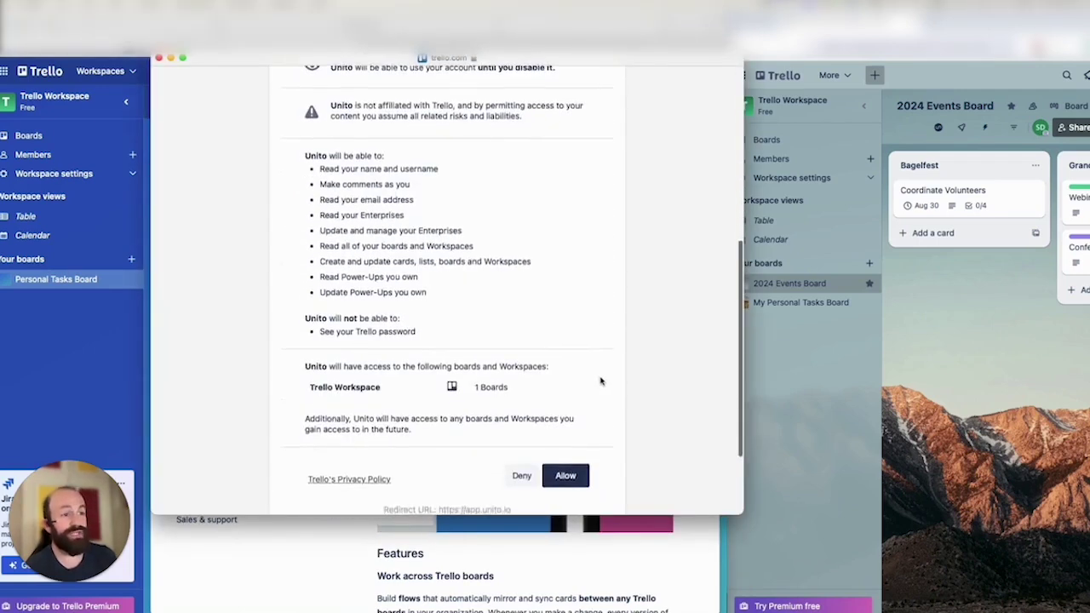
pyautogui.scroll(-2, 600, 382)
pyautogui.click(568, 387)
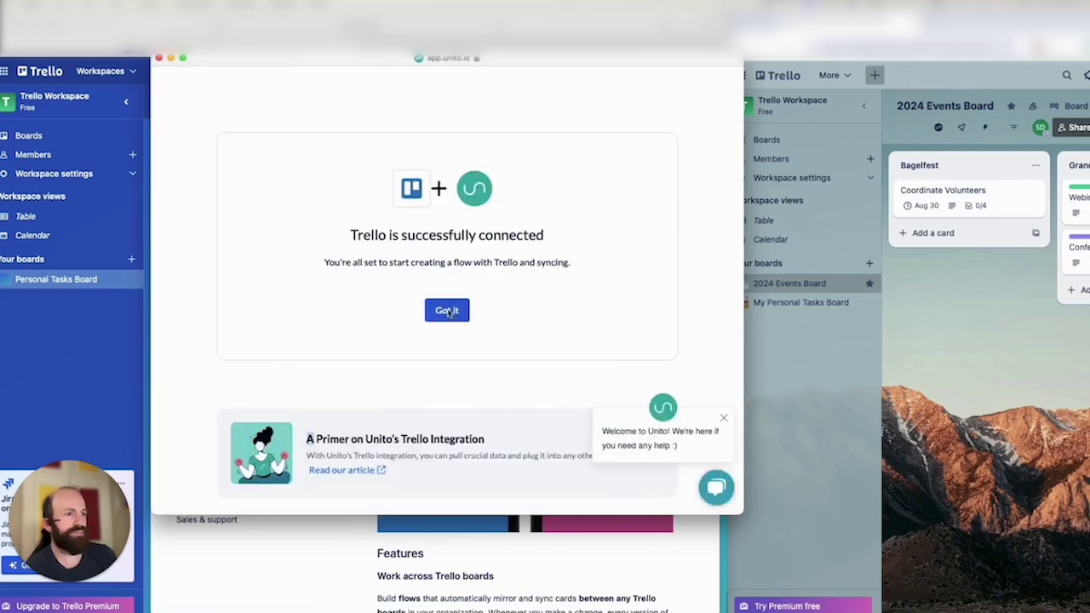
pyautogui.click(449, 313)
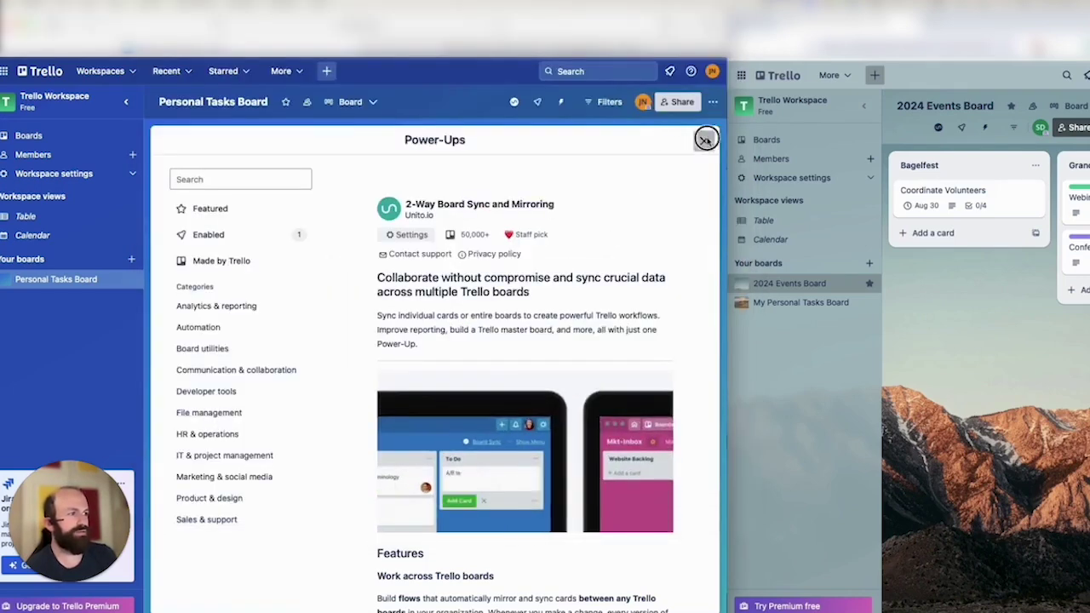
# - Close the Power-Ups directory
pyautogui.click(704, 140)
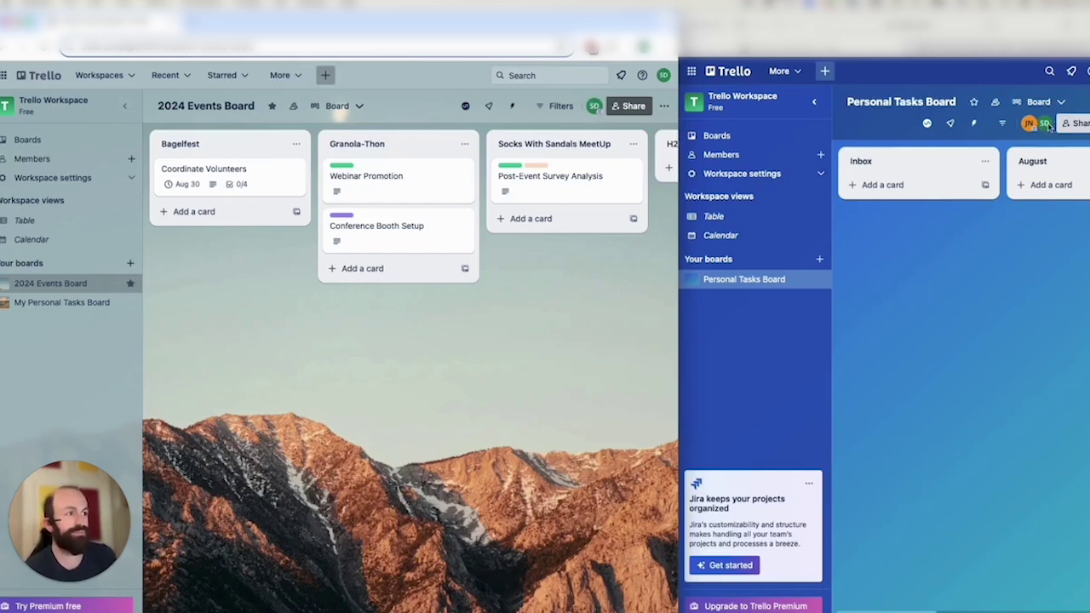
# - Start a new flow in the Unito Board Sync panel with Trello as the second tool
pyautogui.click(465, 105)
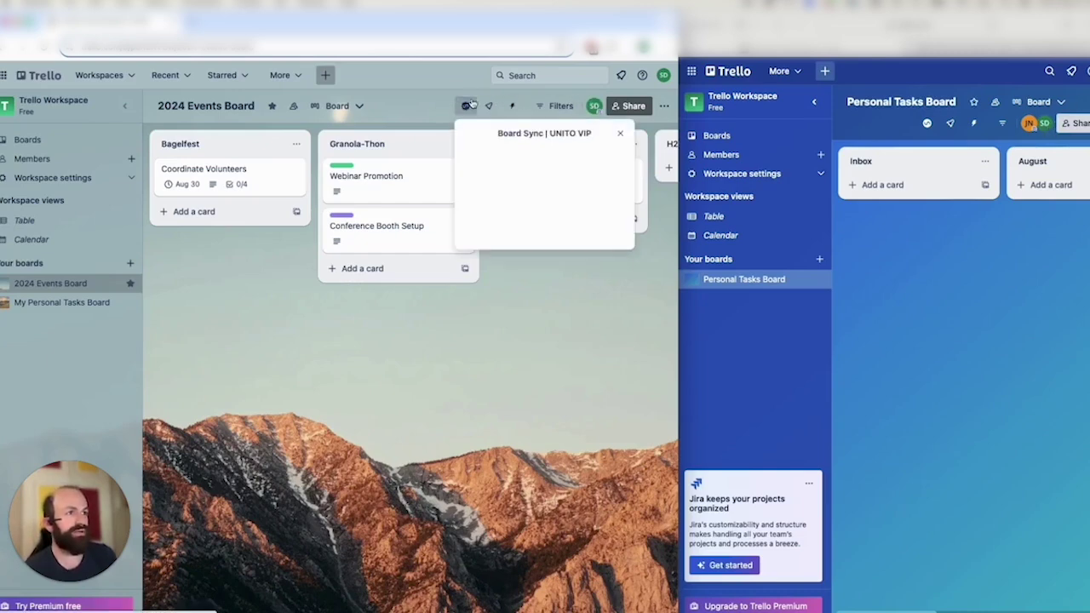
pyautogui.click(487, 155)
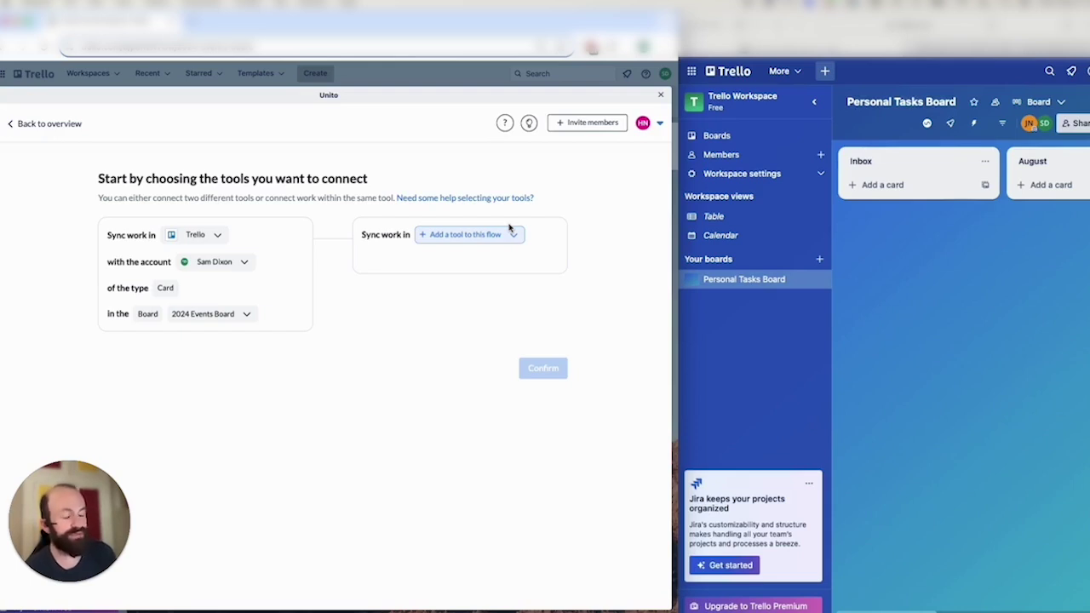
pyautogui.click(511, 234)
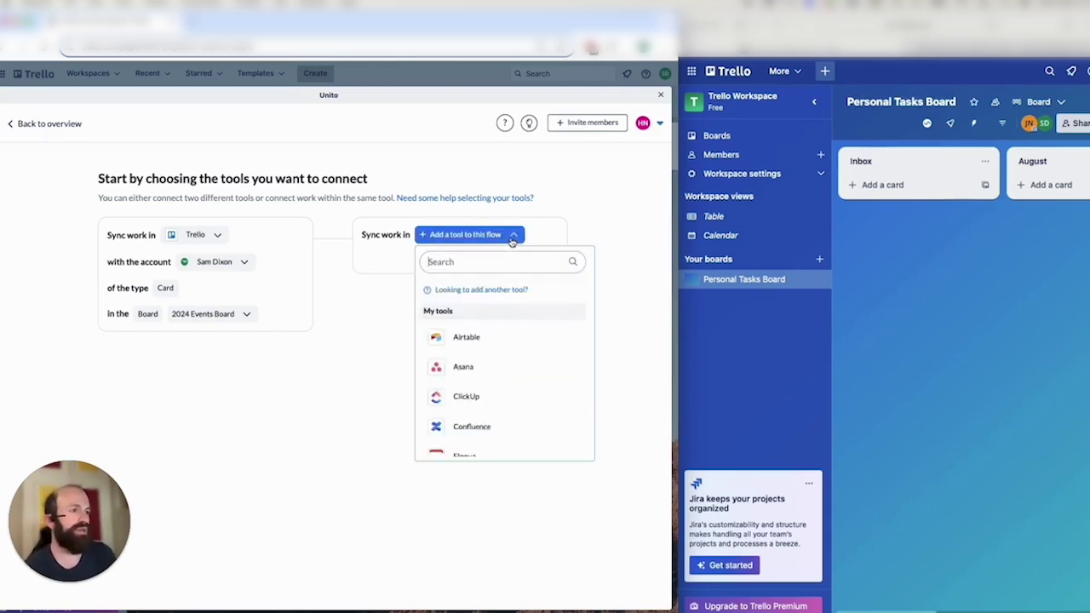
pyautogui.write('tre')
pyautogui.click(468, 338)
# - Choose the same Trello account and Personal Tasks Board as the second side, then confirm
pyautogui.click(474, 261)
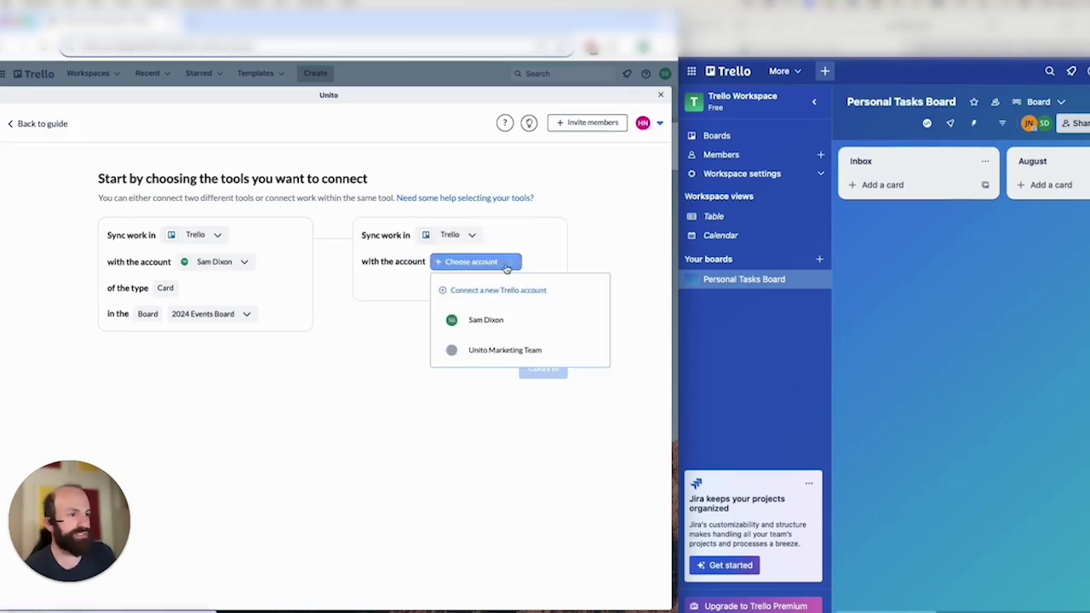
pyautogui.click(488, 319)
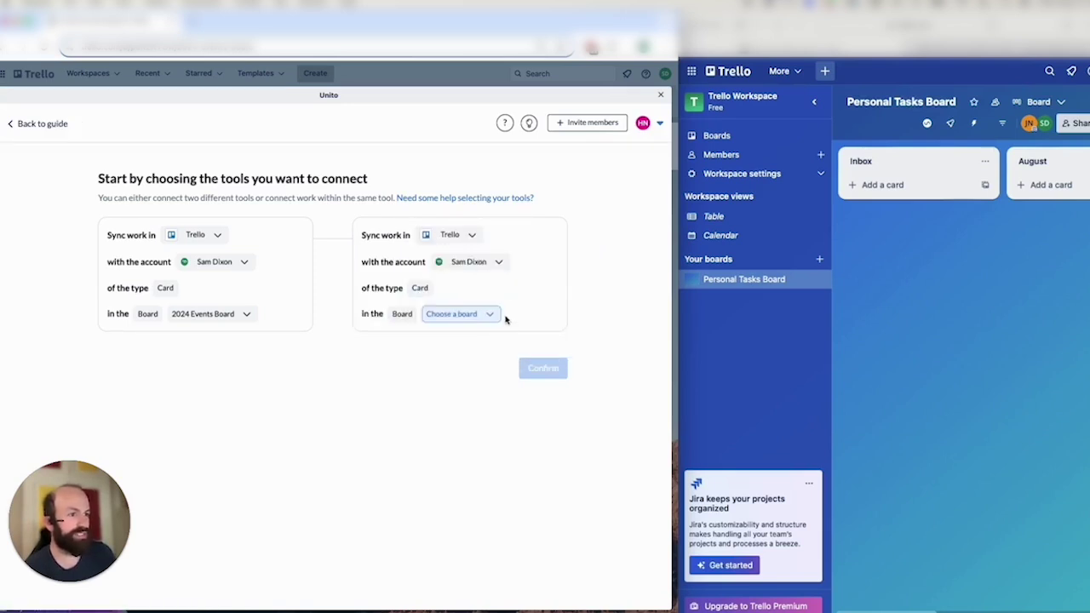
pyautogui.click(481, 317)
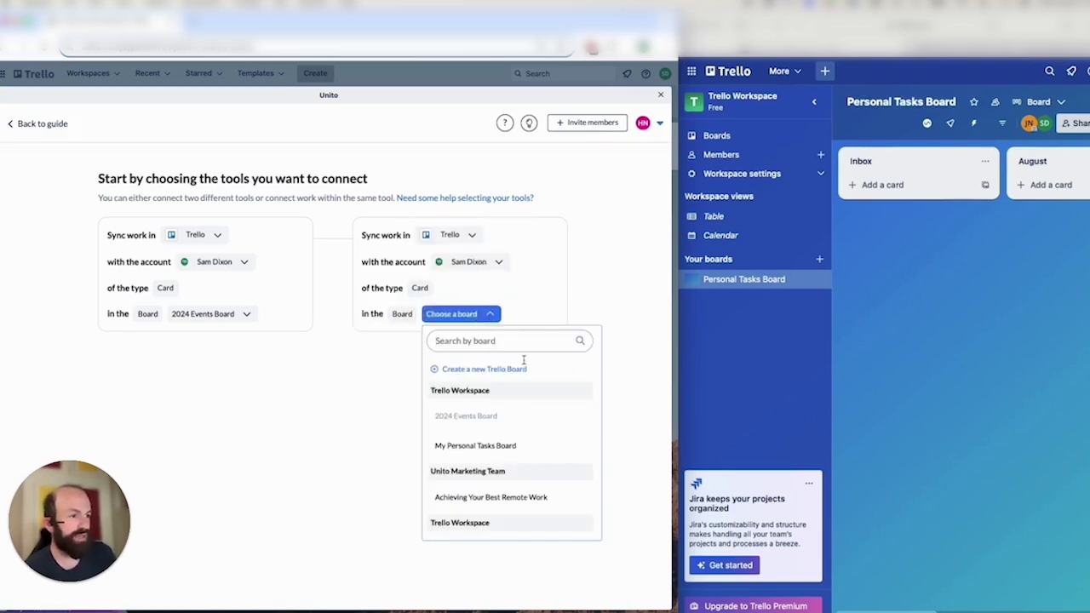
pyautogui.scroll(-1, 552, 467)
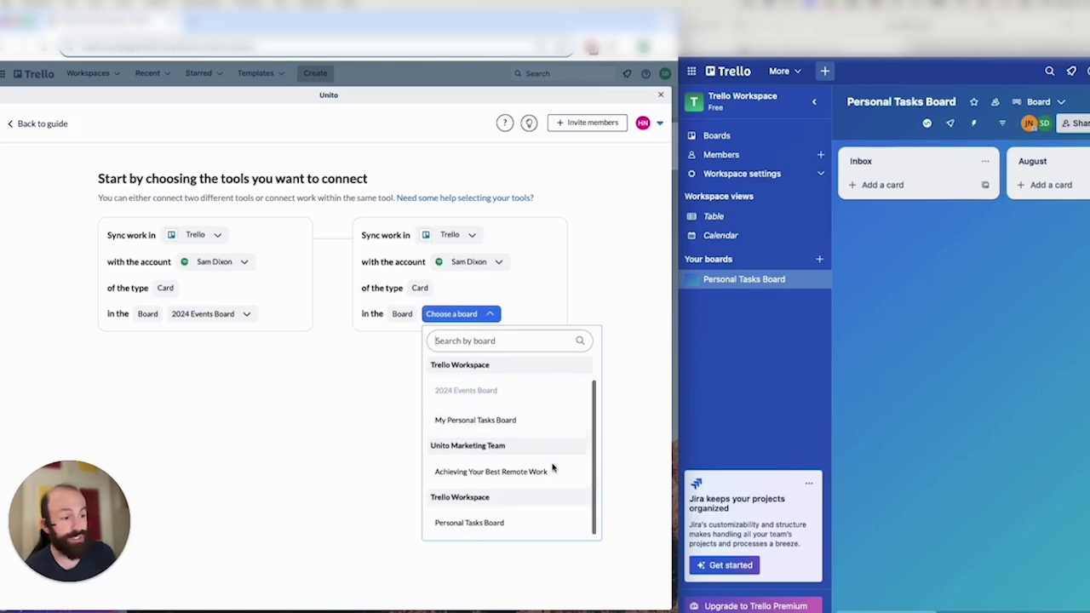
pyautogui.click(500, 523)
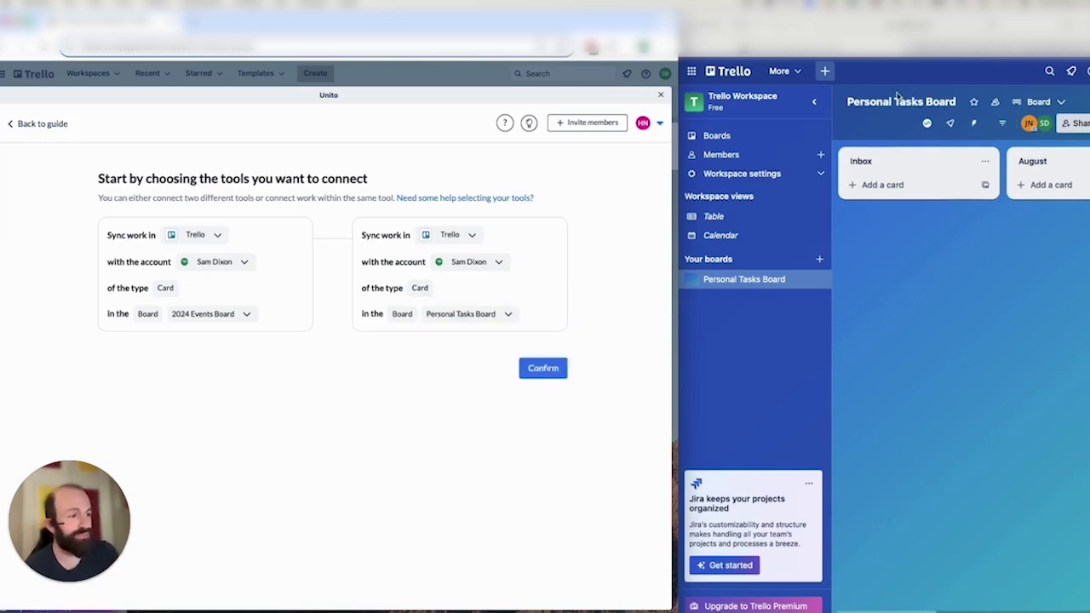
pyautogui.click(550, 372)
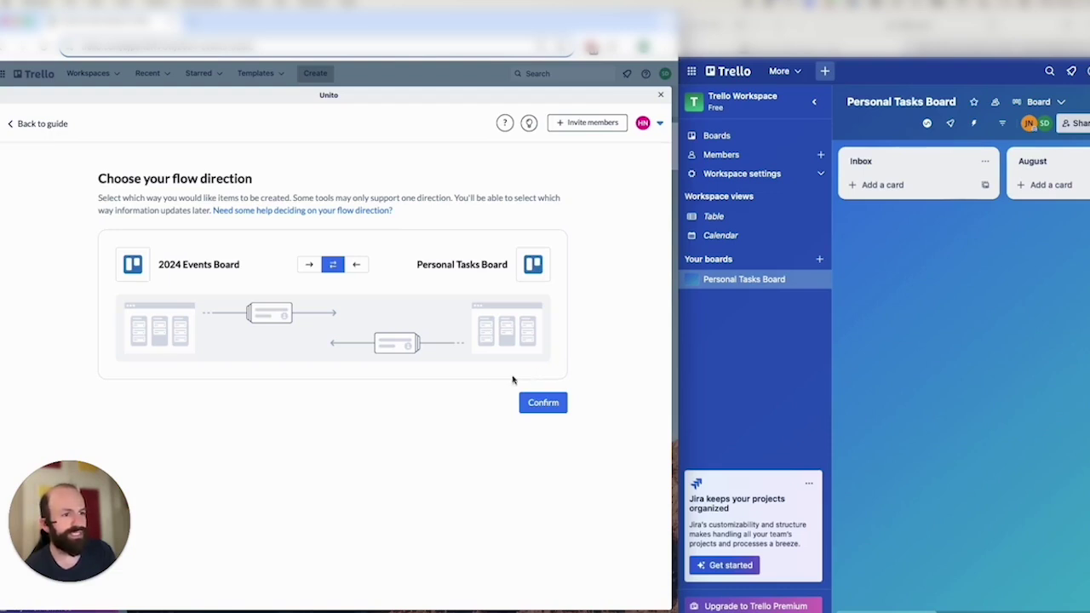
# - Set cards to flow one-way from 2024 Events Board to Personal Tasks Board and confirm
pyautogui.click(310, 264)
pyautogui.click(557, 405)
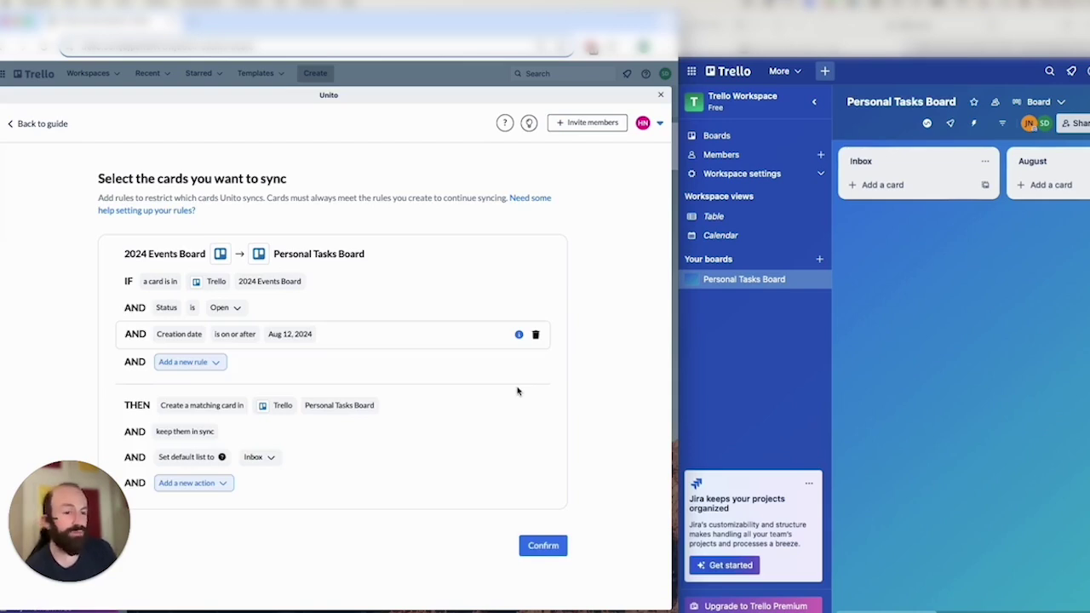
# - Add a card filter rule: Label is Internal (AR)
pyautogui.click(187, 363)
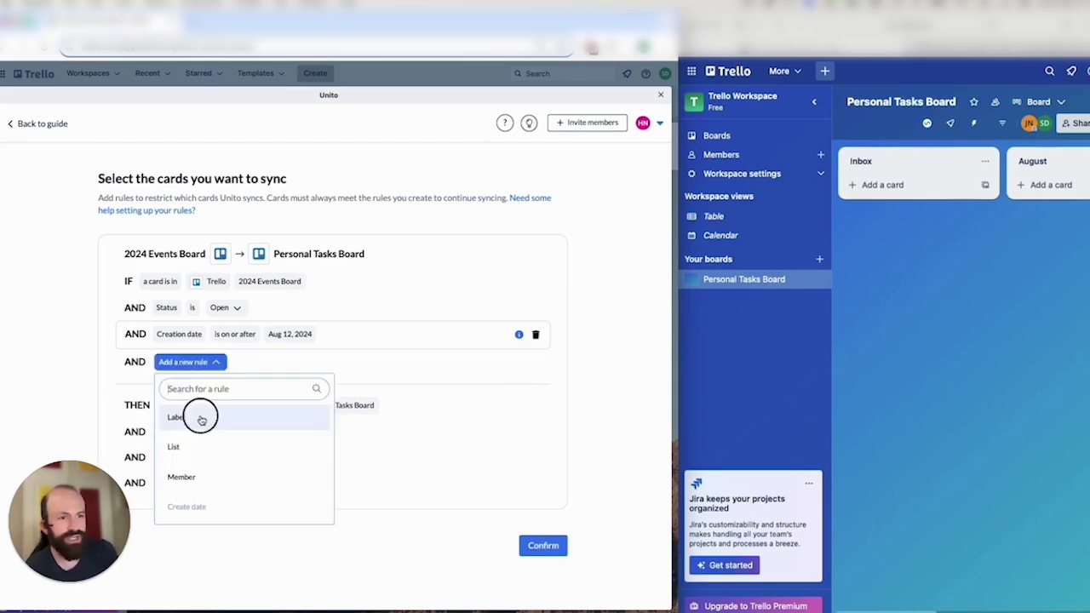
pyautogui.click(199, 414)
pyautogui.click(287, 364)
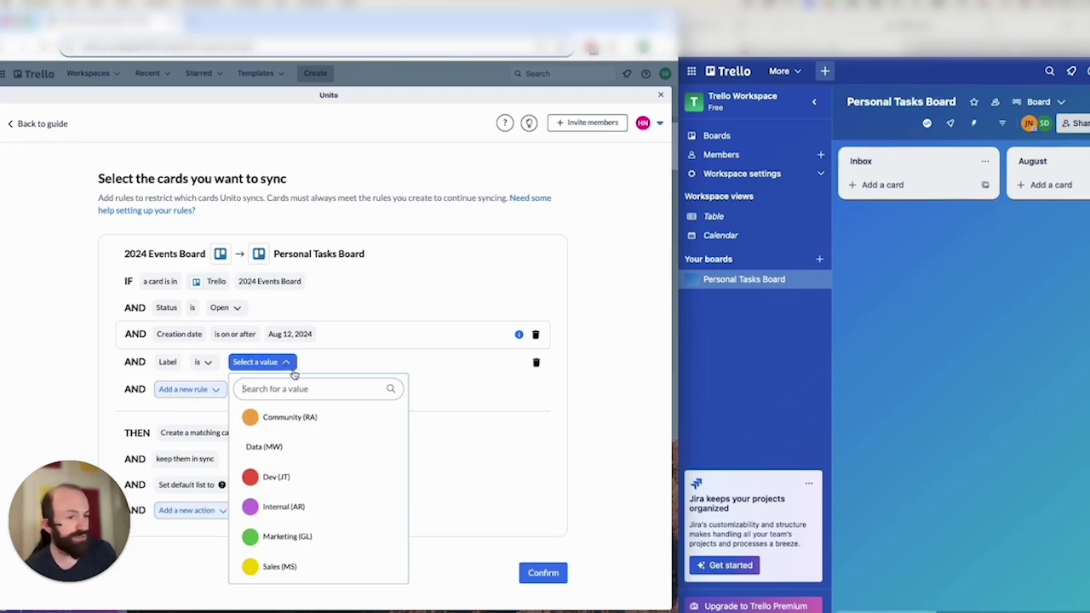
pyautogui.click(333, 510)
pyautogui.click(595, 467)
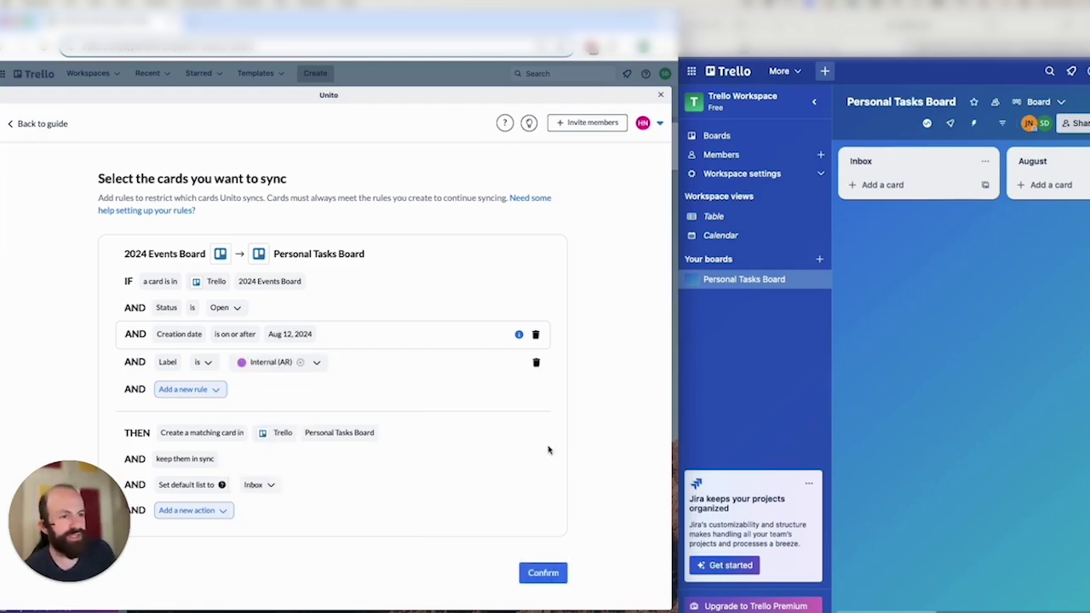
# - Add and then remove Dev (JT) from the label rule, and delete the creation date rule
pyautogui.click(316, 362)
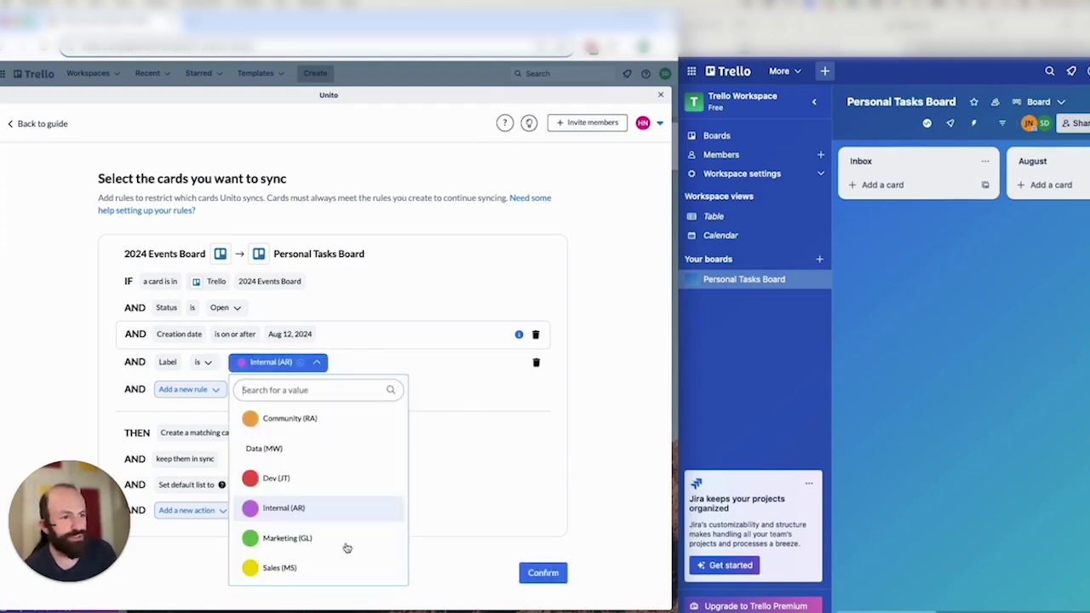
pyautogui.click(332, 478)
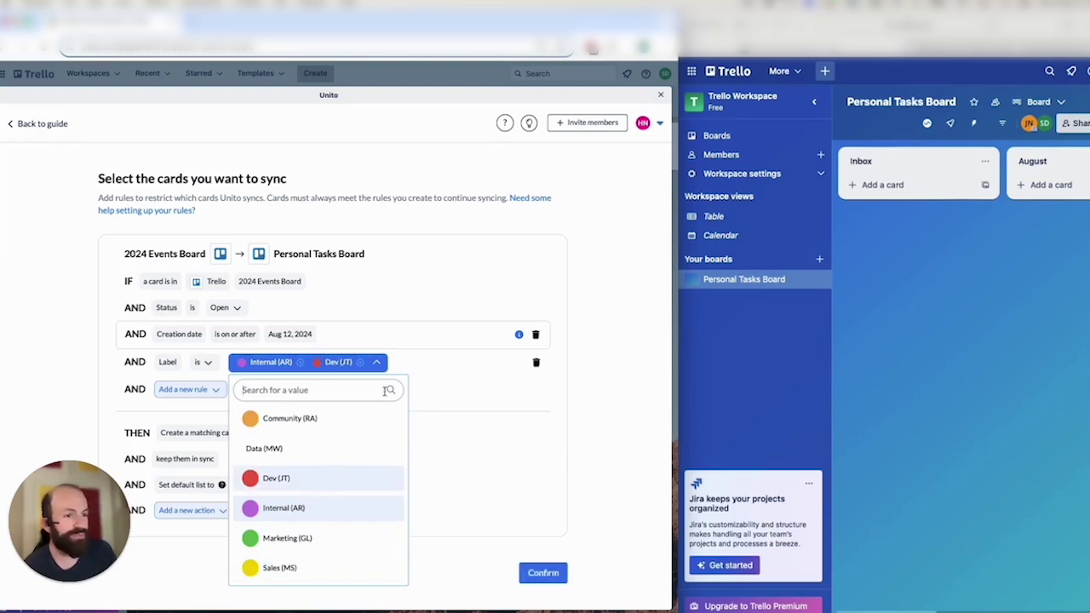
pyautogui.click(360, 362)
pyautogui.click(477, 402)
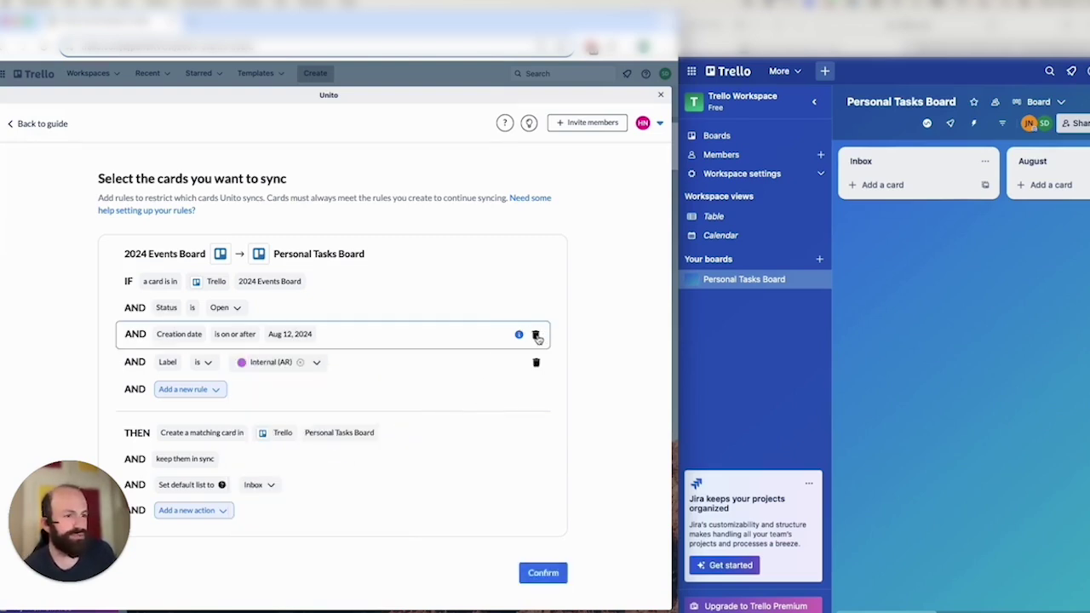
pyautogui.click(536, 335)
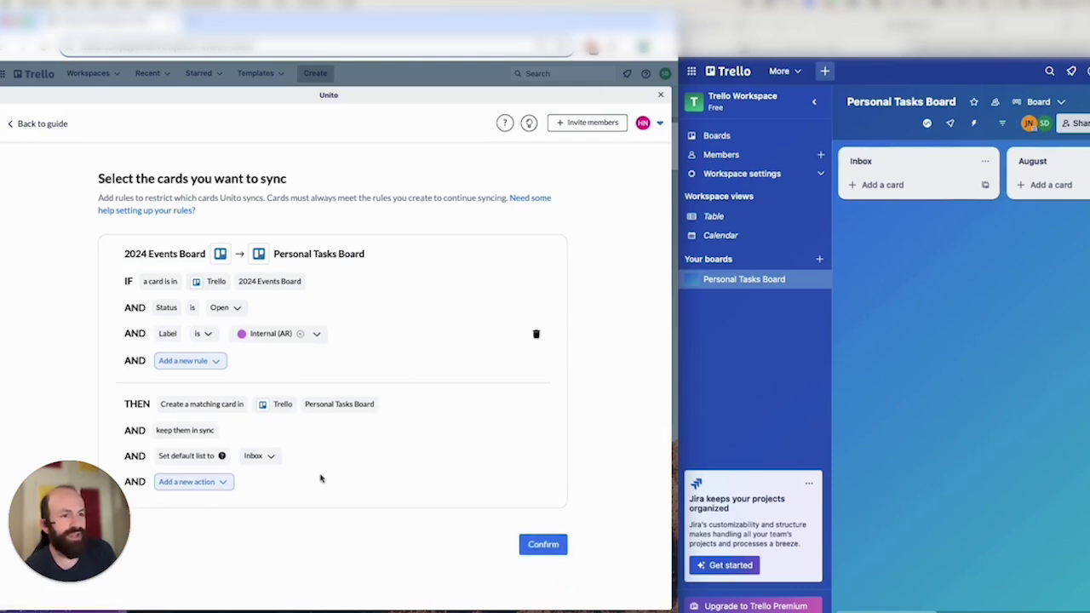
# - Add a 'Set default label to' action, then delete it
pyautogui.click(223, 483)
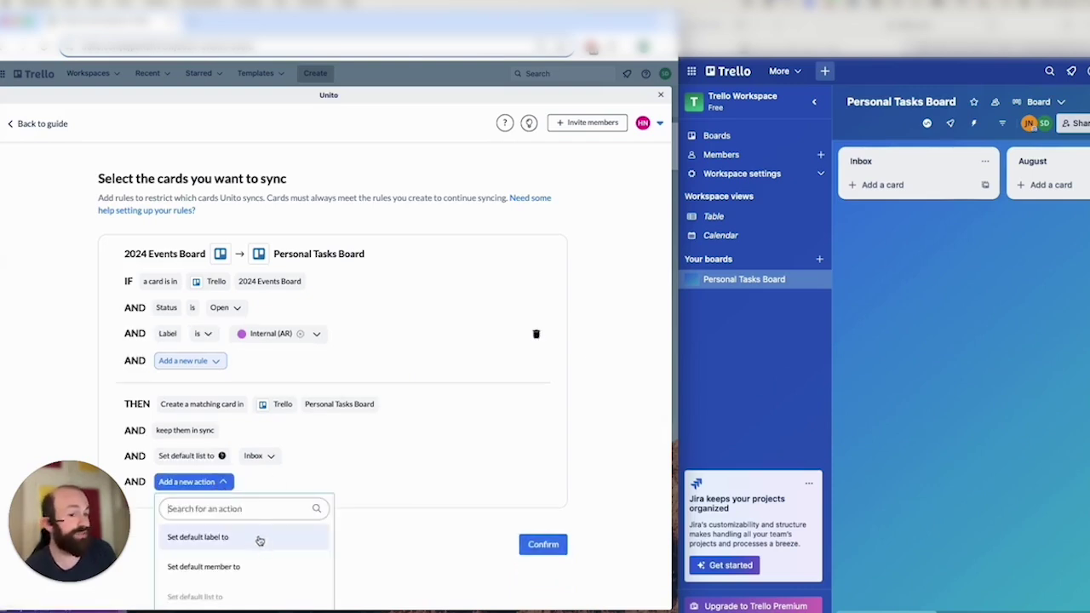
pyautogui.click(258, 538)
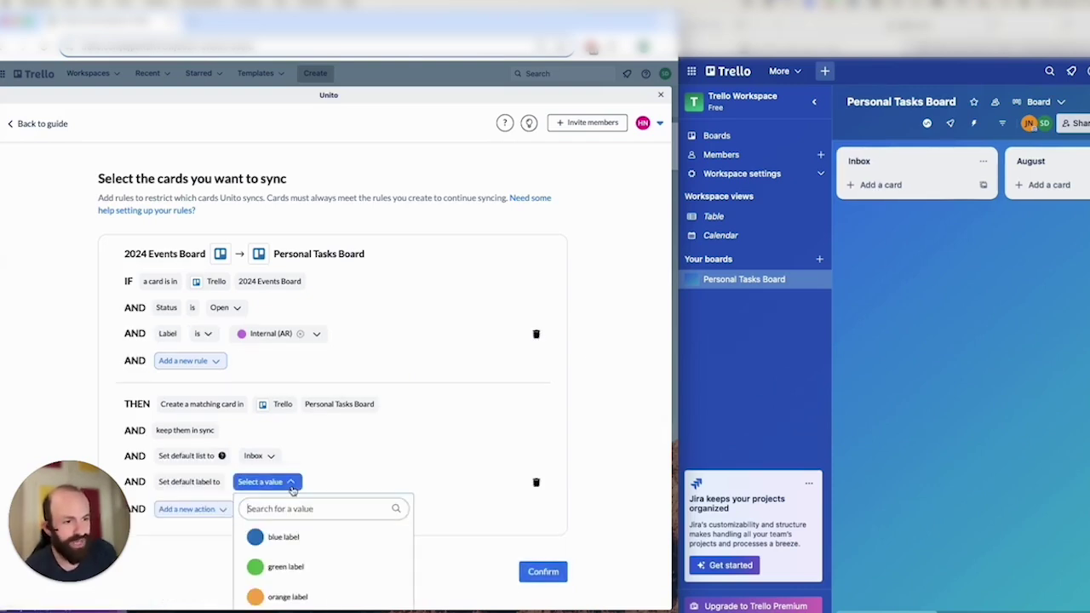
pyautogui.click(535, 482)
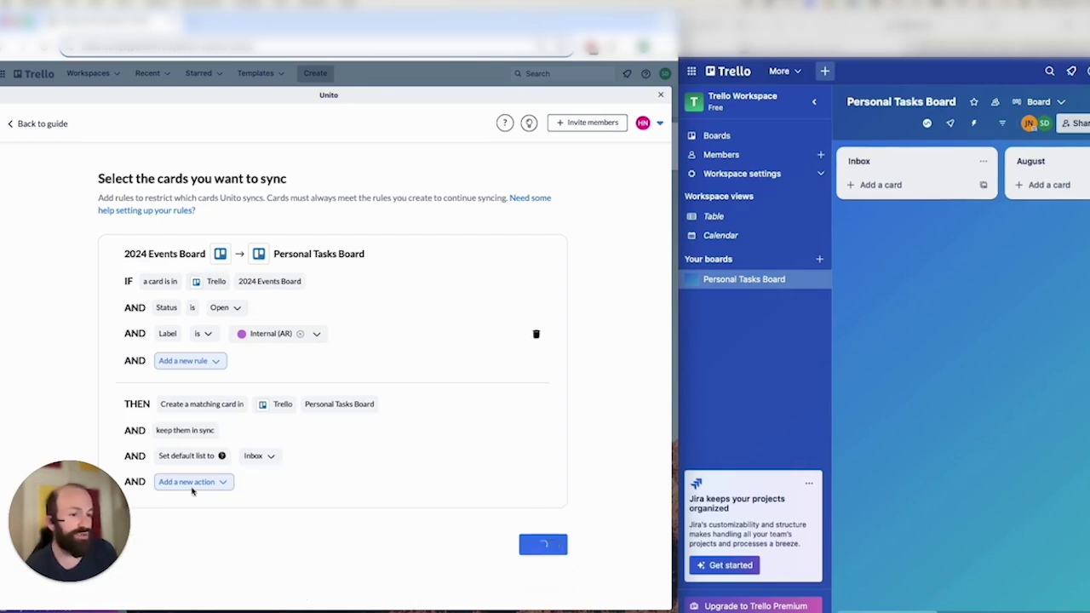
# - Add a 'Set default member to' action with a single member and confirm the rules
pyautogui.click(223, 483)
pyautogui.click(239, 565)
pyautogui.click(274, 482)
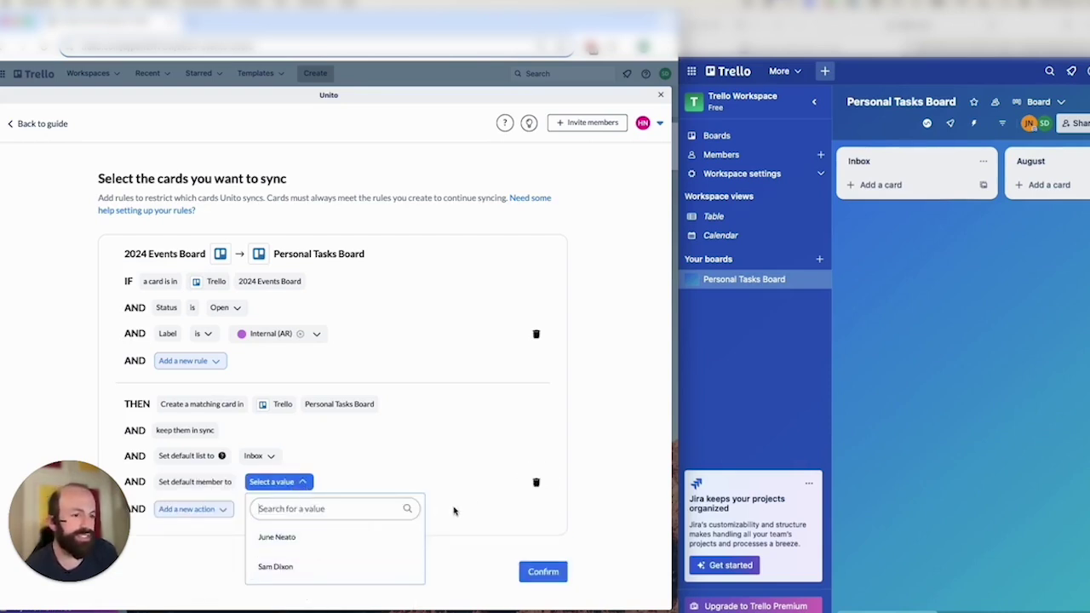
pyautogui.click(291, 555)
pyautogui.click(292, 548)
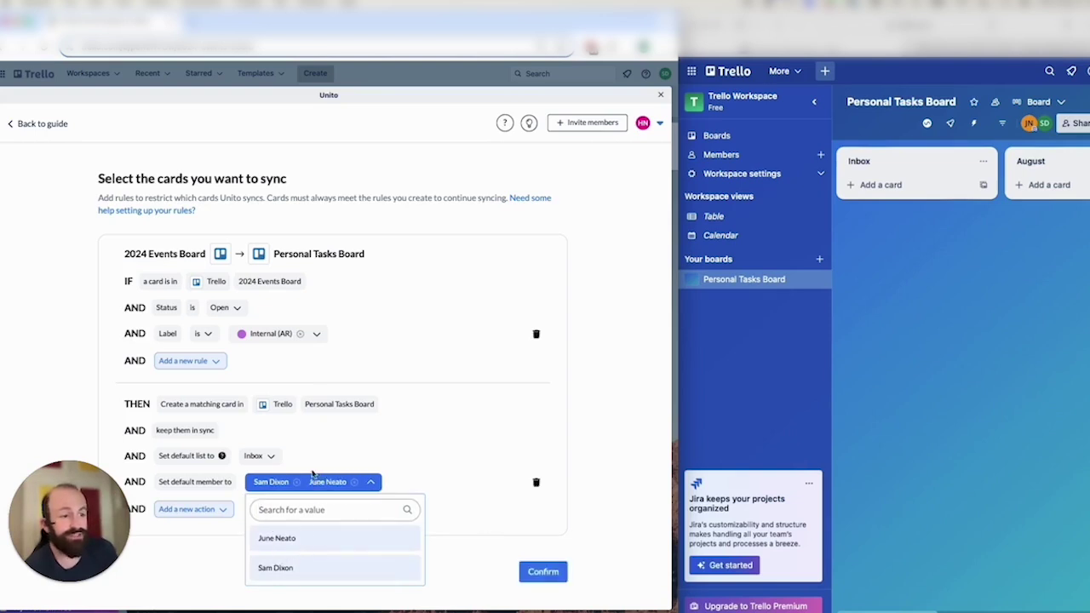
pyautogui.click(296, 483)
pyautogui.click(494, 515)
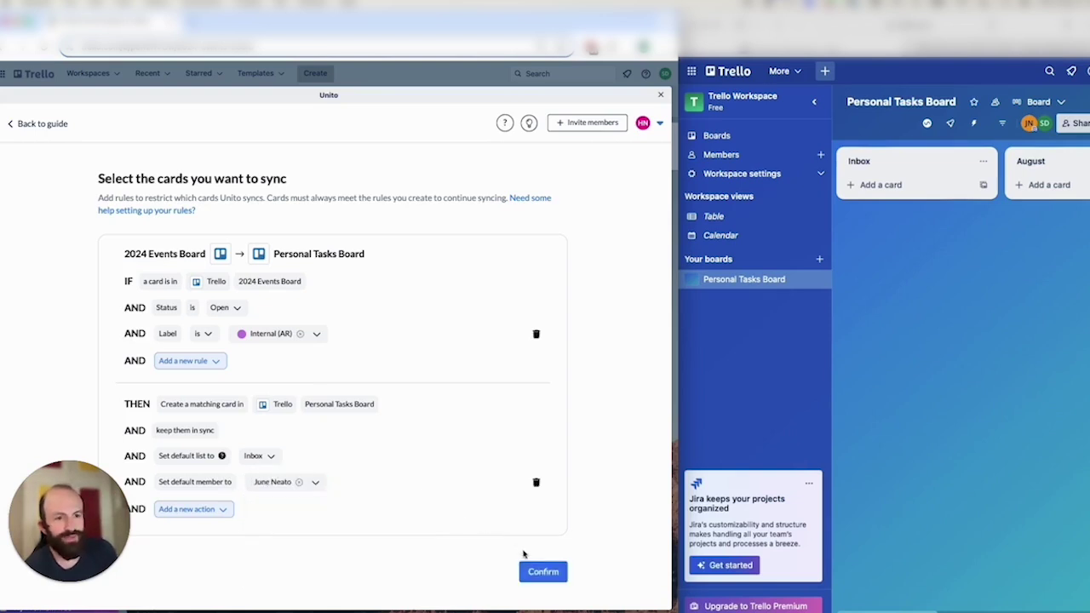
pyautogui.click(548, 573)
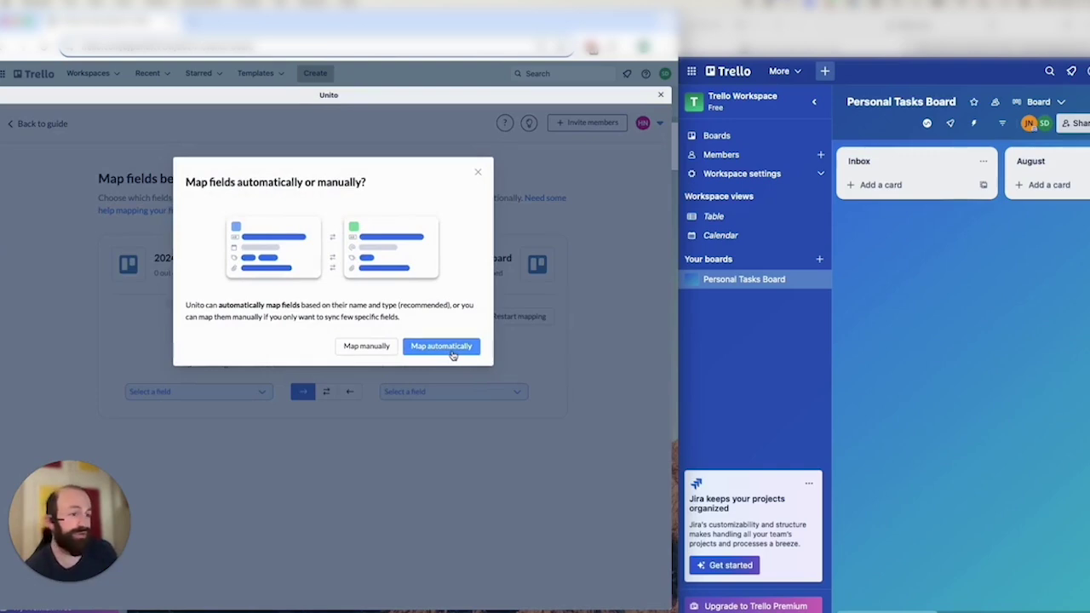
# - Auto-map the fields, review the List mapping's list pairs, then delete the List mapping
pyautogui.click(452, 354)
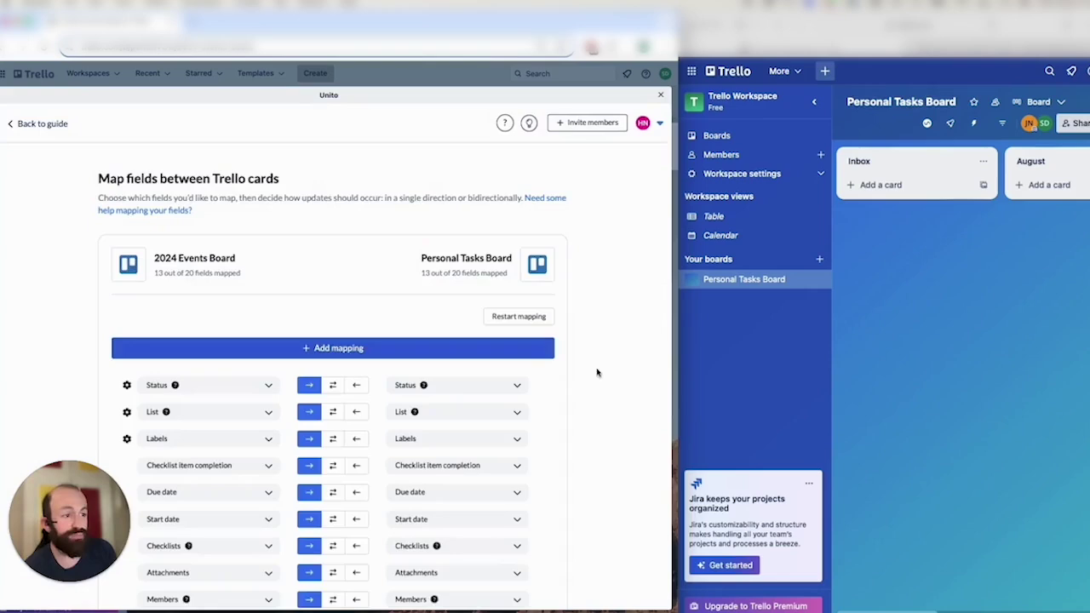
pyautogui.scroll(-3, 632, 400)
pyautogui.scroll(1, 630, 401)
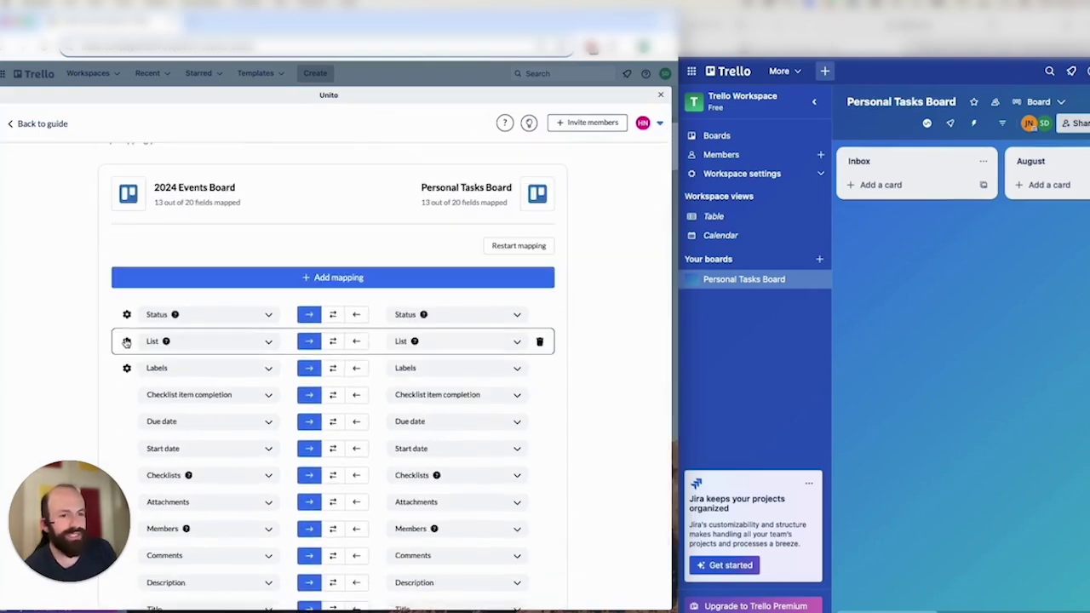
pyautogui.click(127, 341)
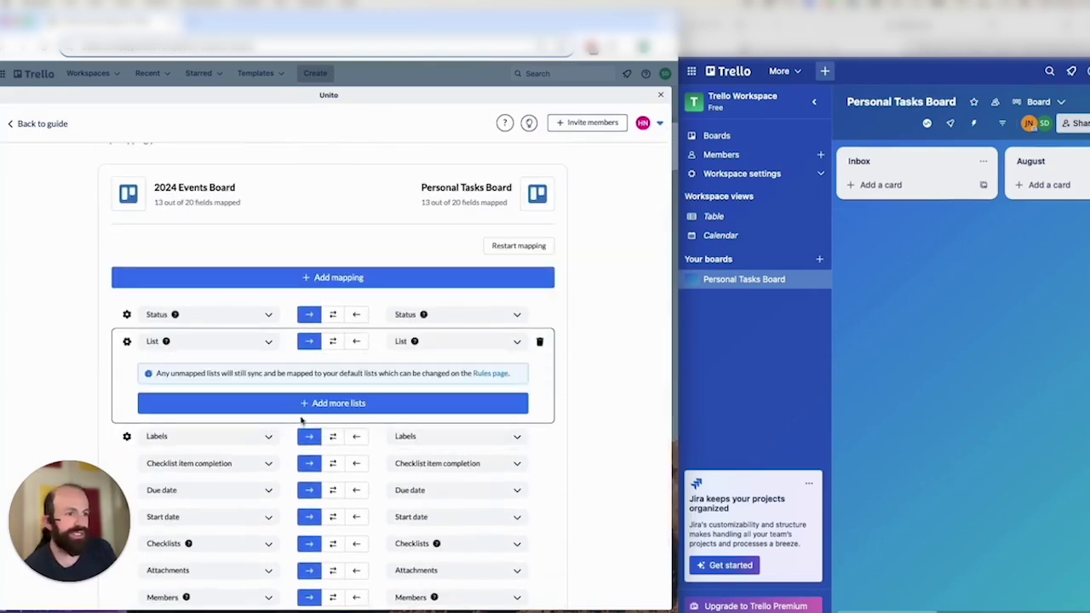
pyautogui.click(303, 404)
pyautogui.scroll(-1, 259, 441)
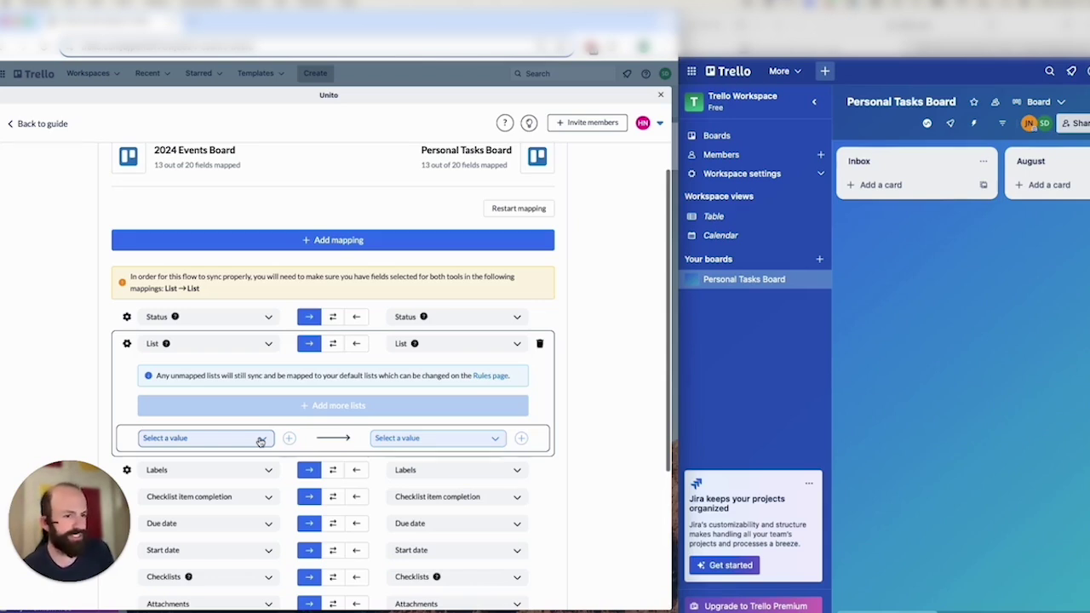
pyautogui.click(261, 440)
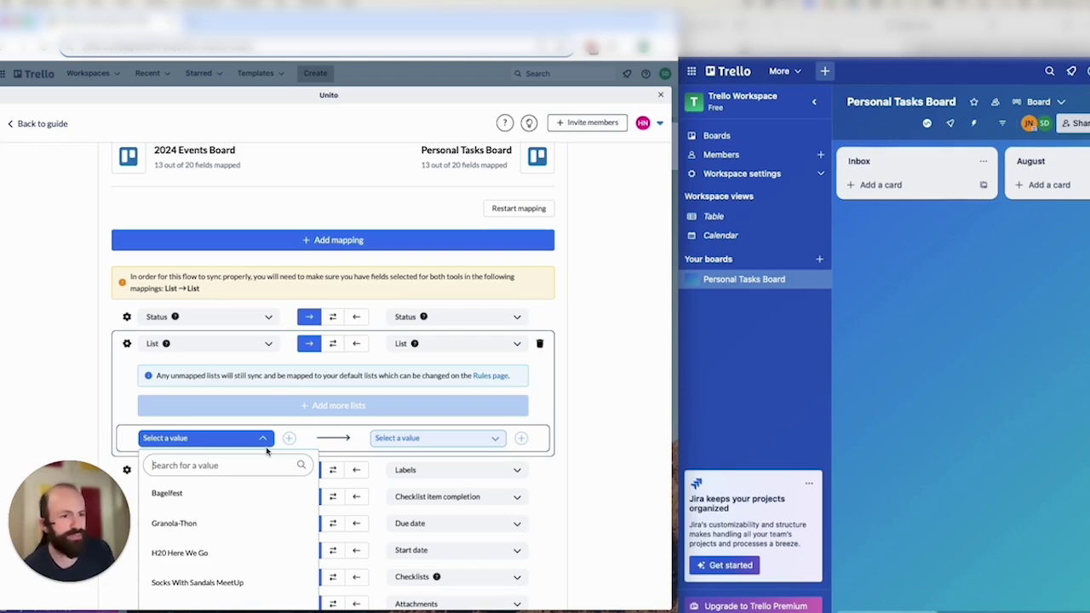
pyautogui.scroll(-3, 267, 452)
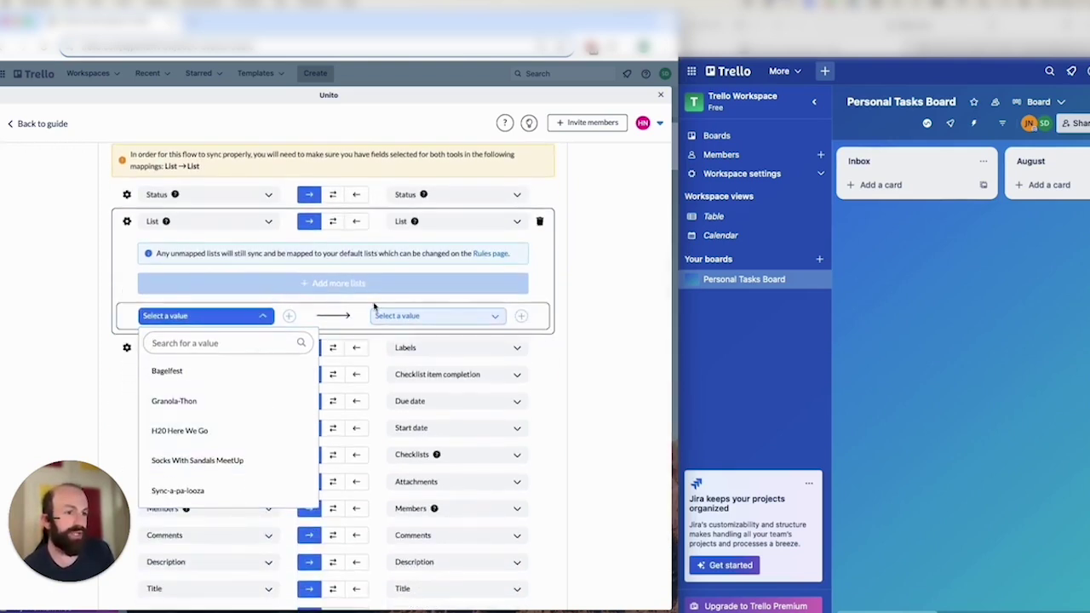
pyautogui.click(446, 317)
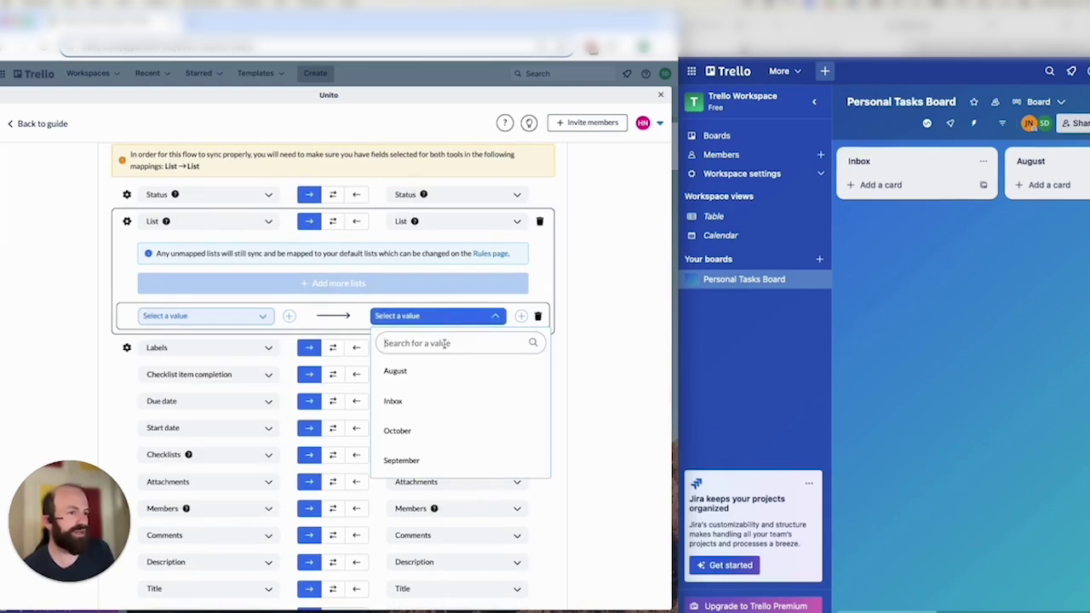
pyautogui.click(538, 284)
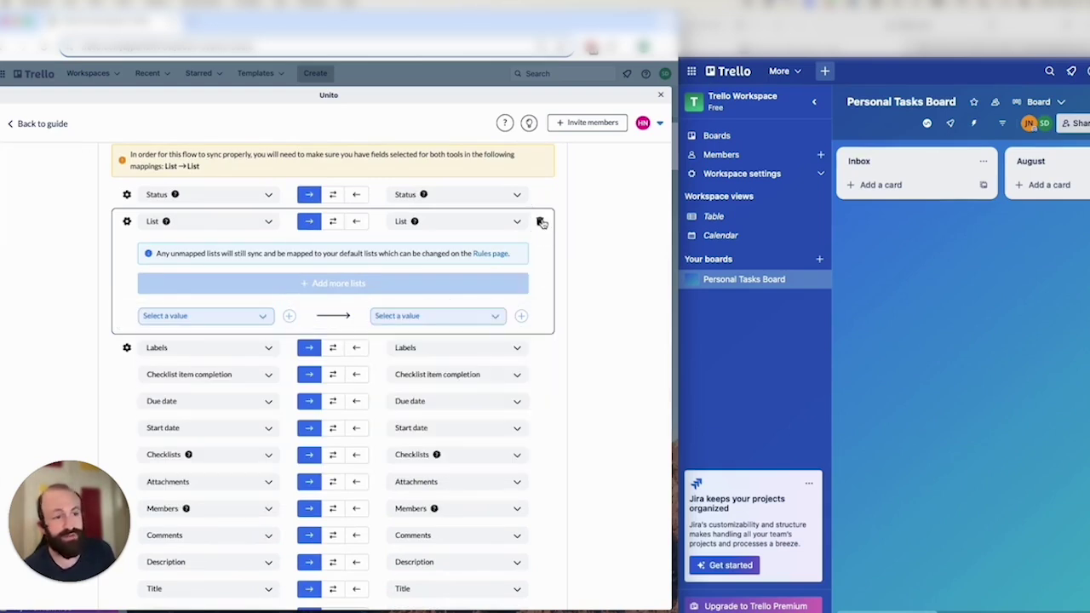
pyautogui.click(540, 222)
# - Make Start date, Checklist item completion, Due date and Status sync both ways
pyautogui.click(333, 320)
pyautogui.click(336, 293)
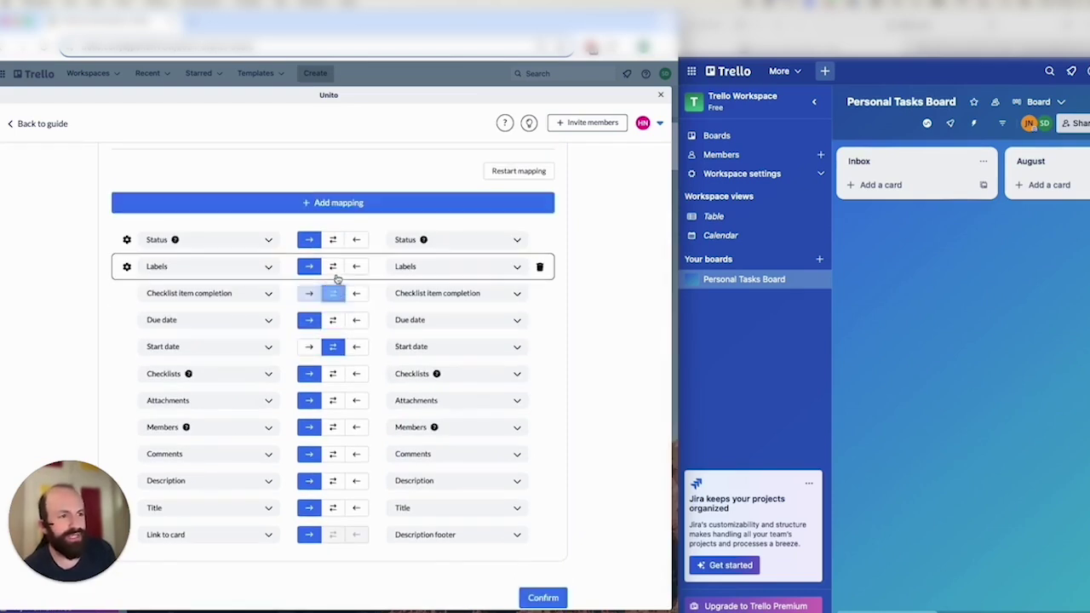
pyautogui.click(332, 319)
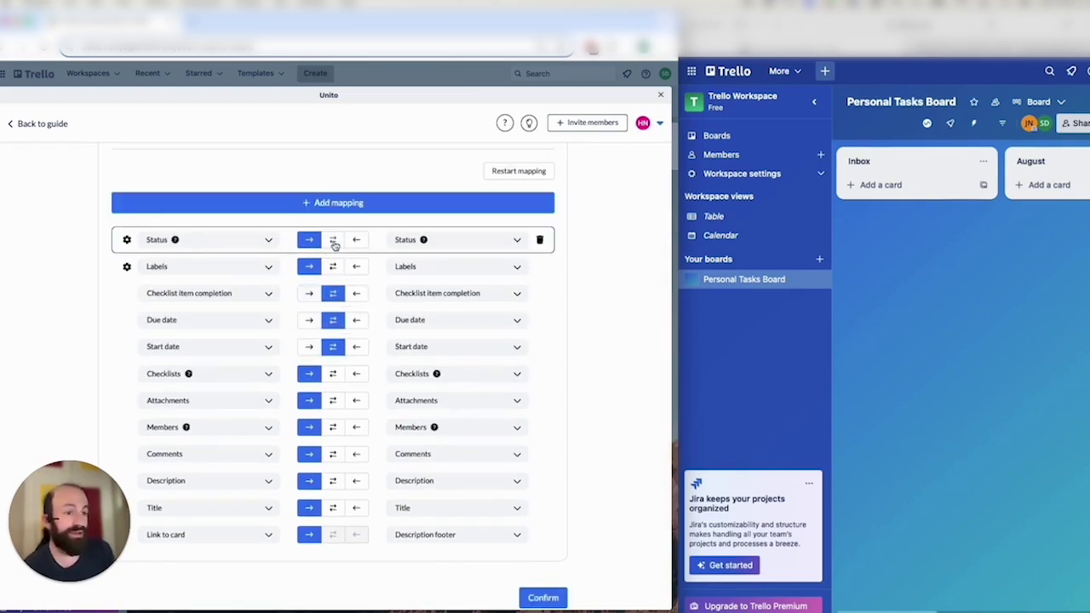
pyautogui.click(333, 241)
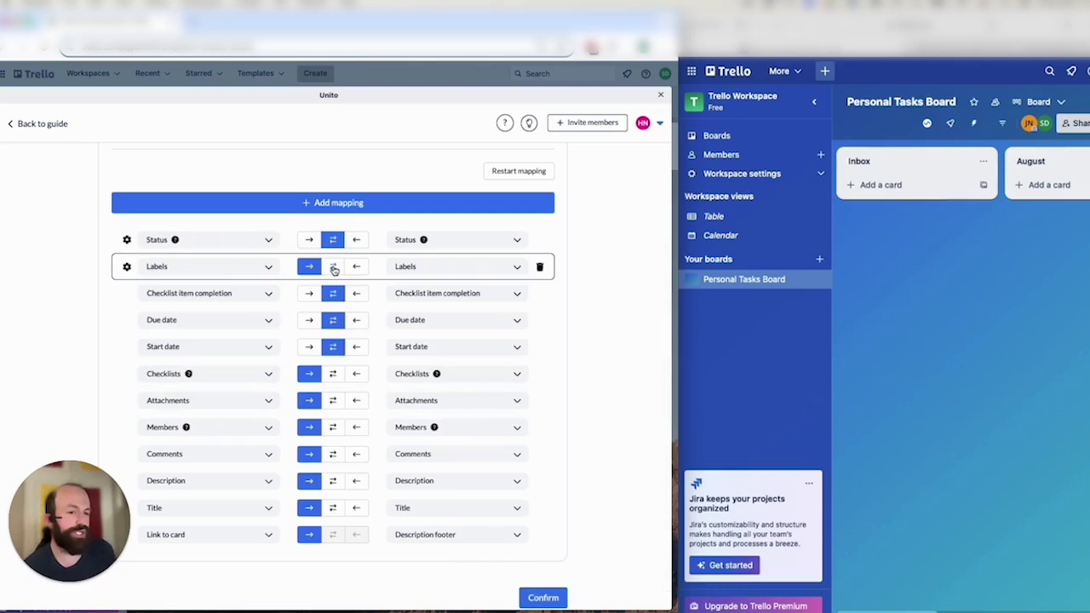
# - Review the Labels mapping's source and destination values, then delete the Labels mapping
pyautogui.click(127, 267)
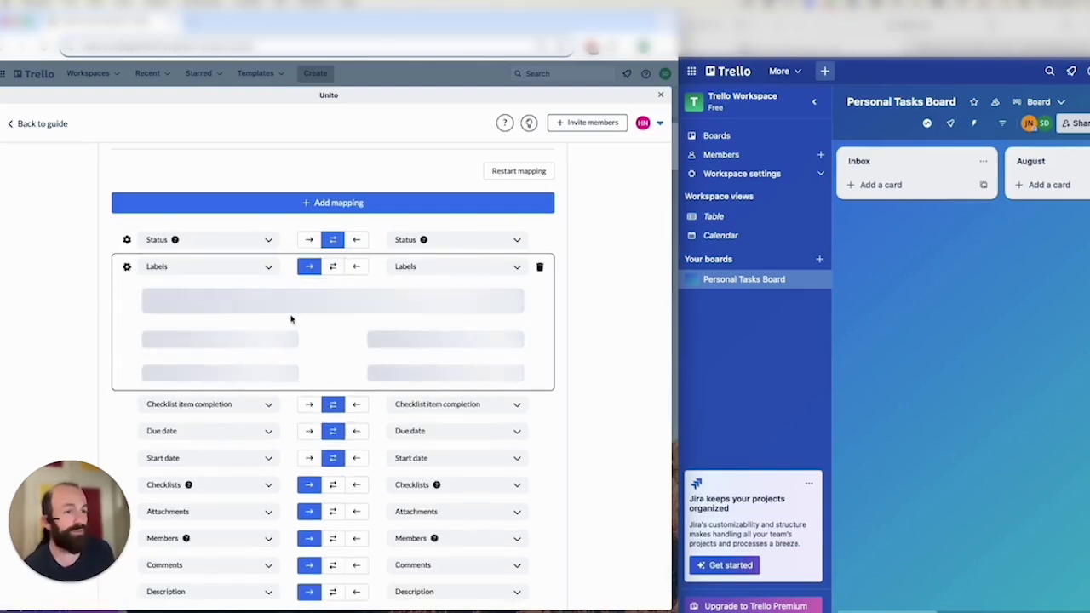
pyautogui.click(261, 371)
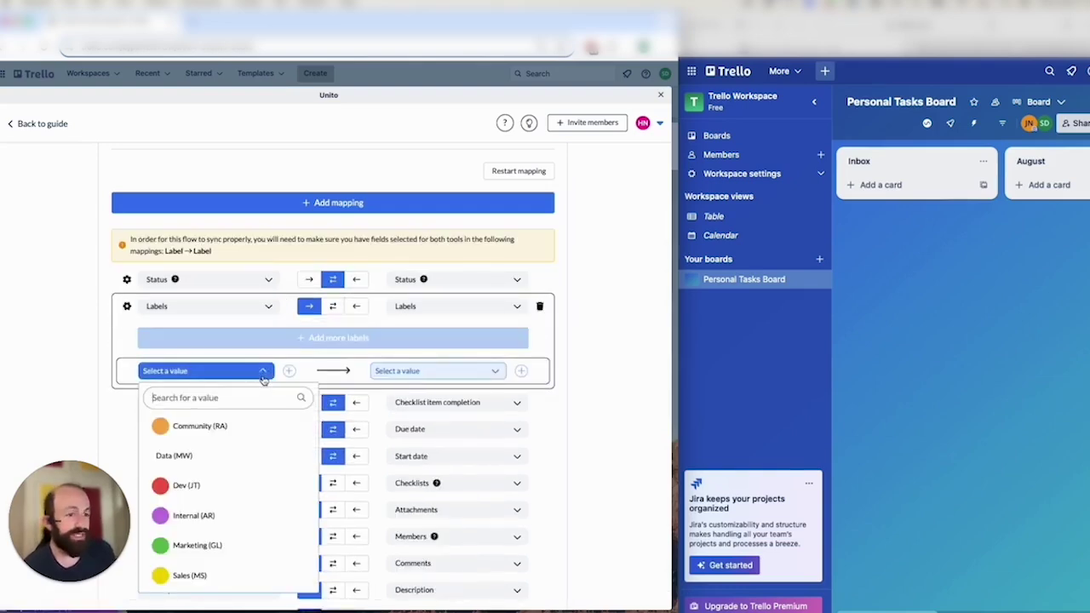
pyautogui.click(430, 376)
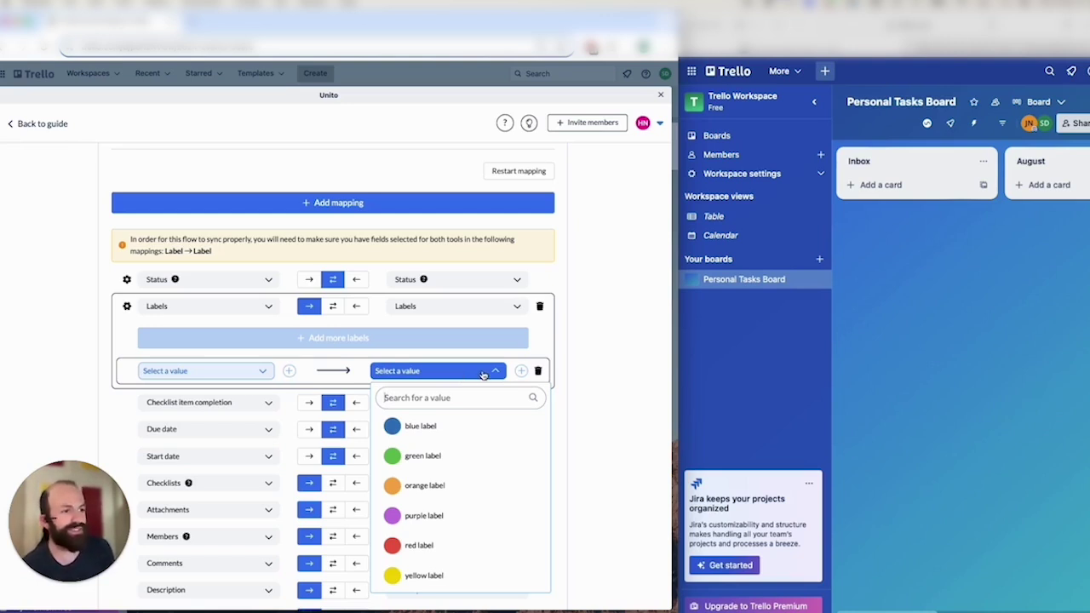
pyautogui.click(541, 307)
pyautogui.click(540, 306)
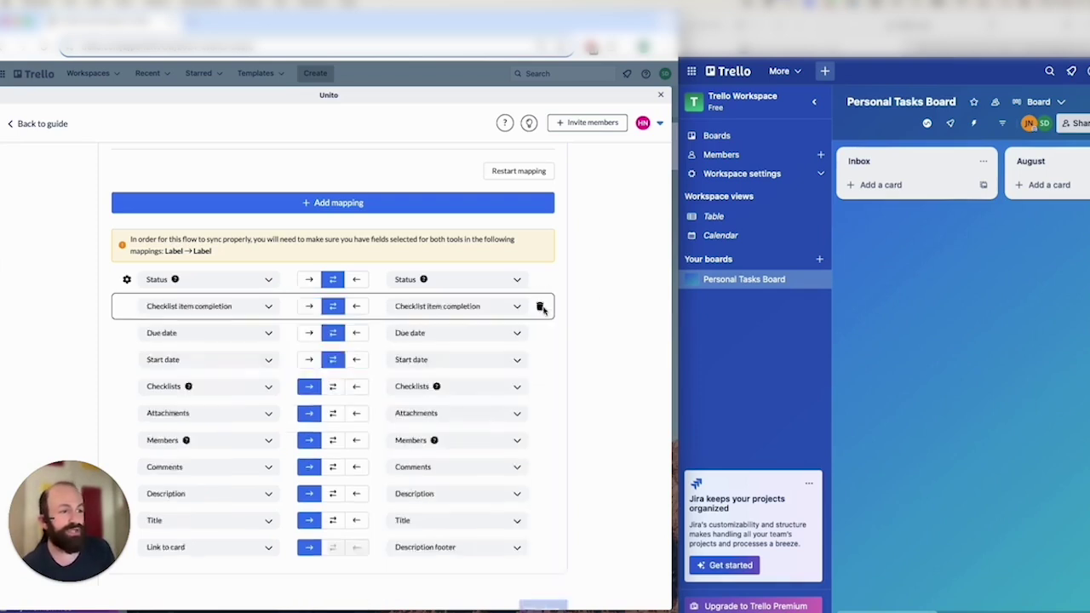
# - Make Checklists, Attachments, Members, Comments, Description and Title two-way, and save the mapping
pyautogui.click(334, 351)
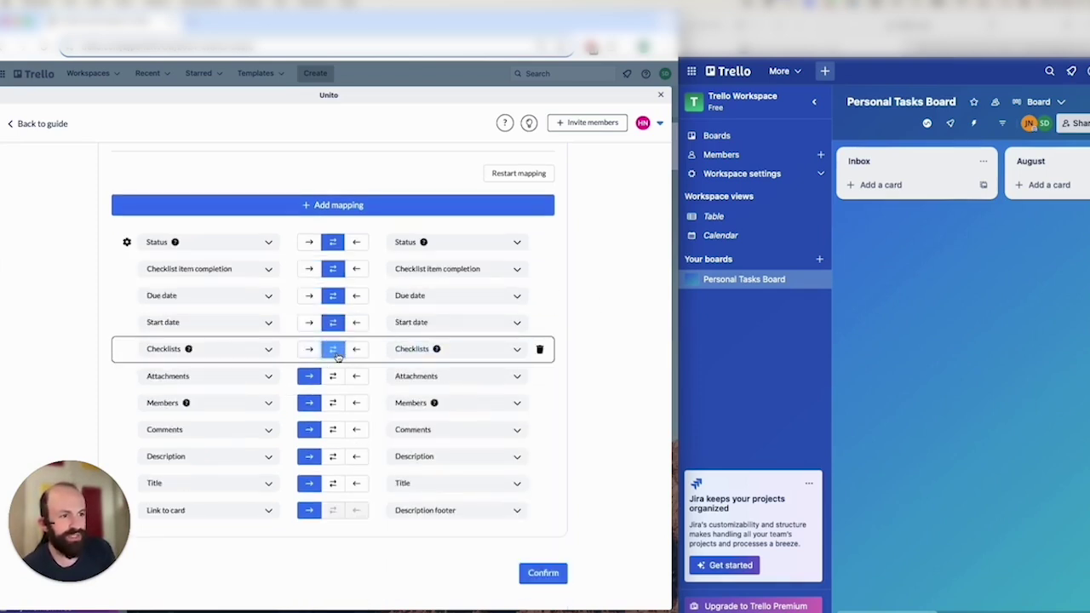
pyautogui.click(334, 378)
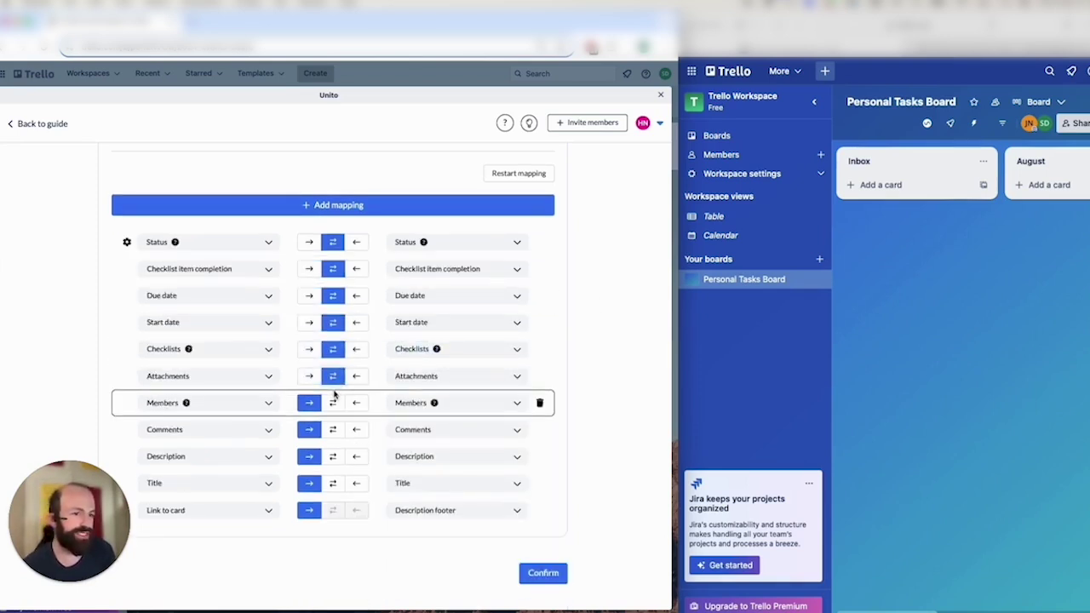
pyautogui.click(334, 404)
pyautogui.click(334, 431)
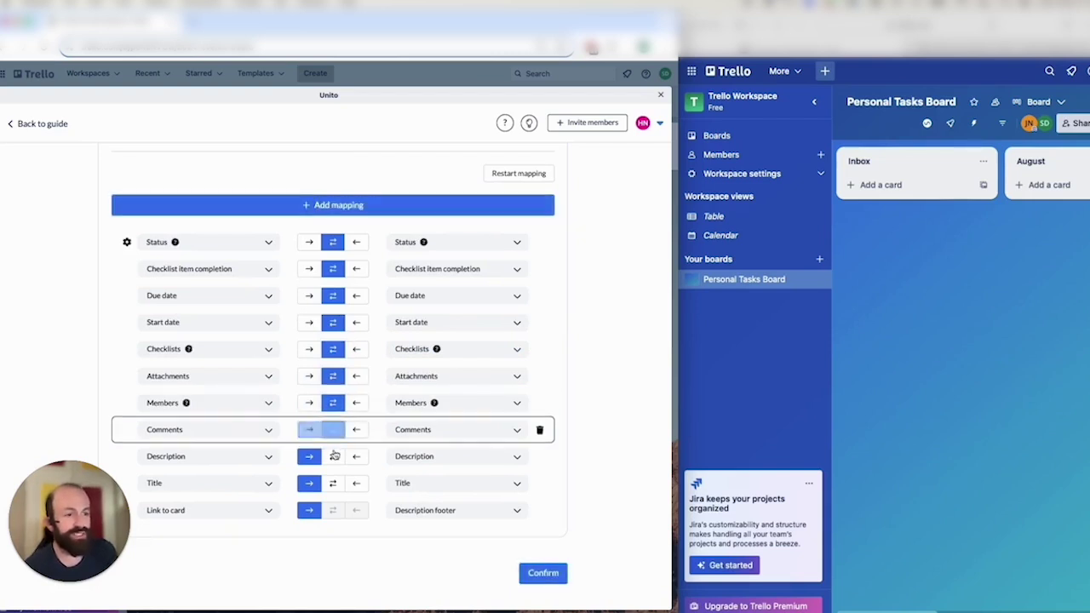
pyautogui.click(334, 458)
pyautogui.click(335, 484)
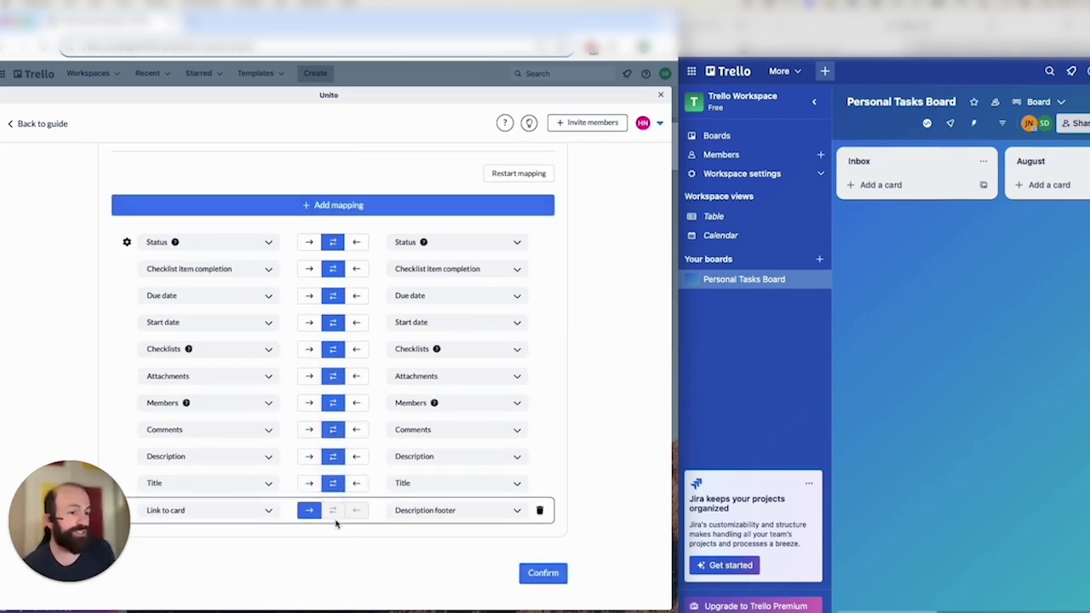
pyautogui.click(544, 573)
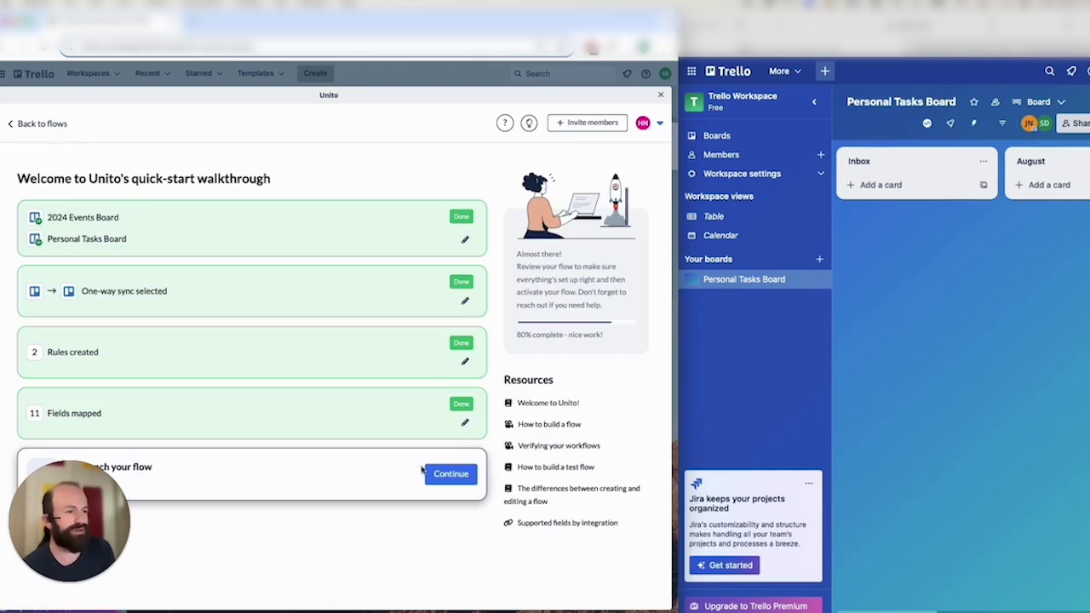
# - Launch the flow and open the synced Conference Booth Setup card in Personal Tasks Board's Inbox
pyautogui.click(446, 475)
pyautogui.click(460, 400)
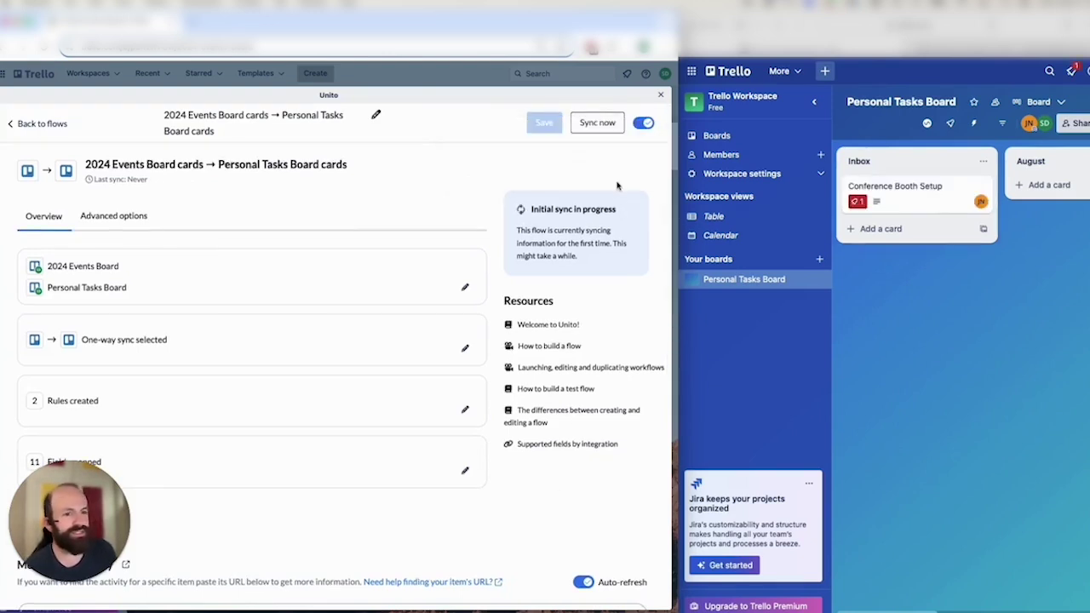
pyautogui.click(929, 194)
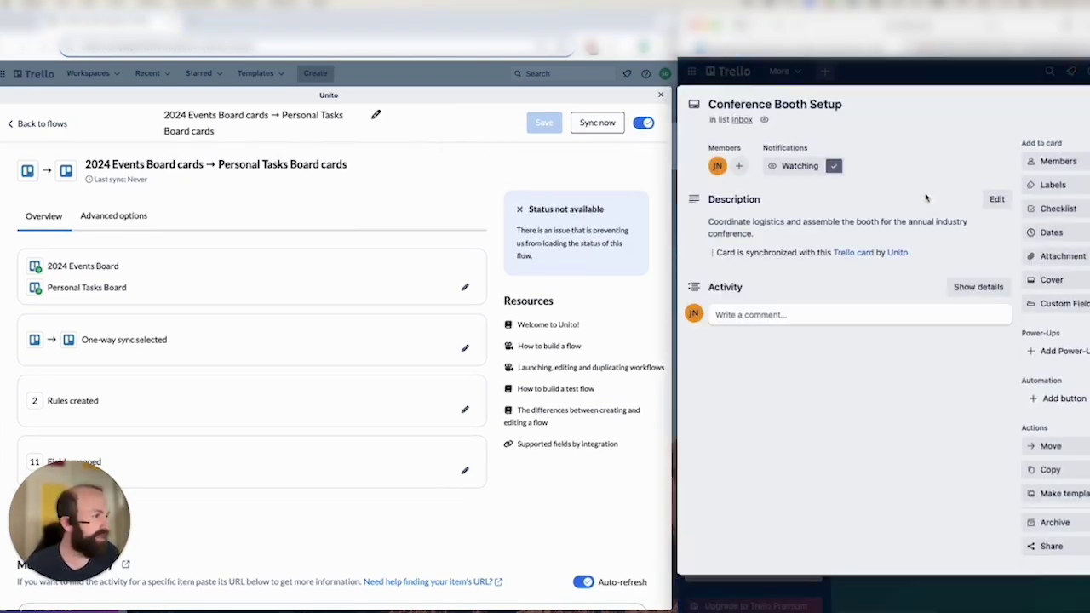
# - Post the comment 'Here is a comment from the original task' on the original Conference Booth Setup card, then begin an attachment
pyautogui.click(660, 95)
pyautogui.click(365, 215)
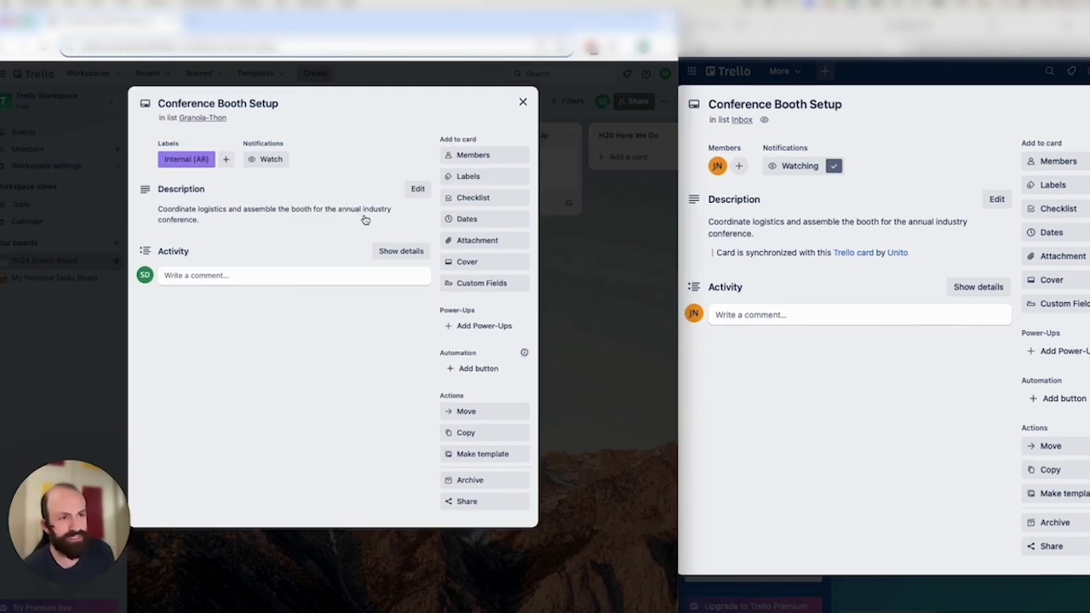
pyautogui.click(251, 275)
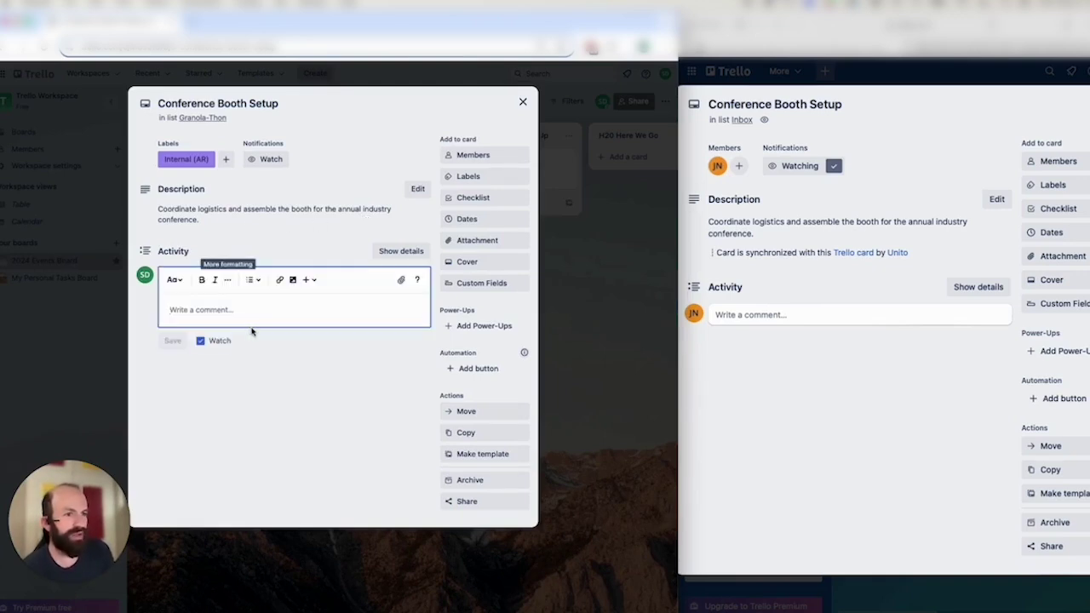
pyautogui.write('Here is a comme')
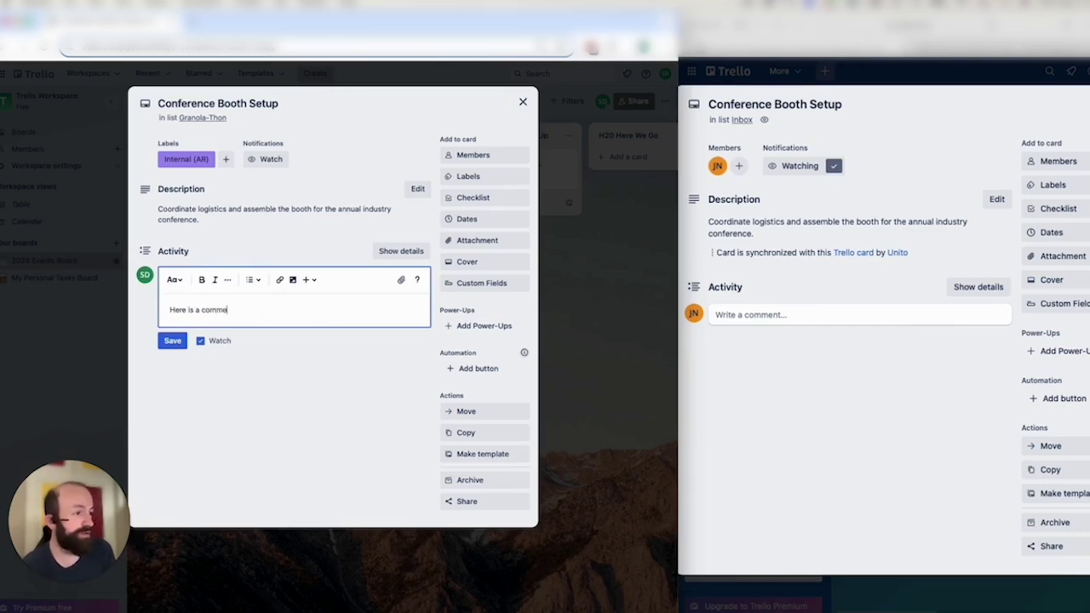
pyautogui.write('nt from the pariginal task')
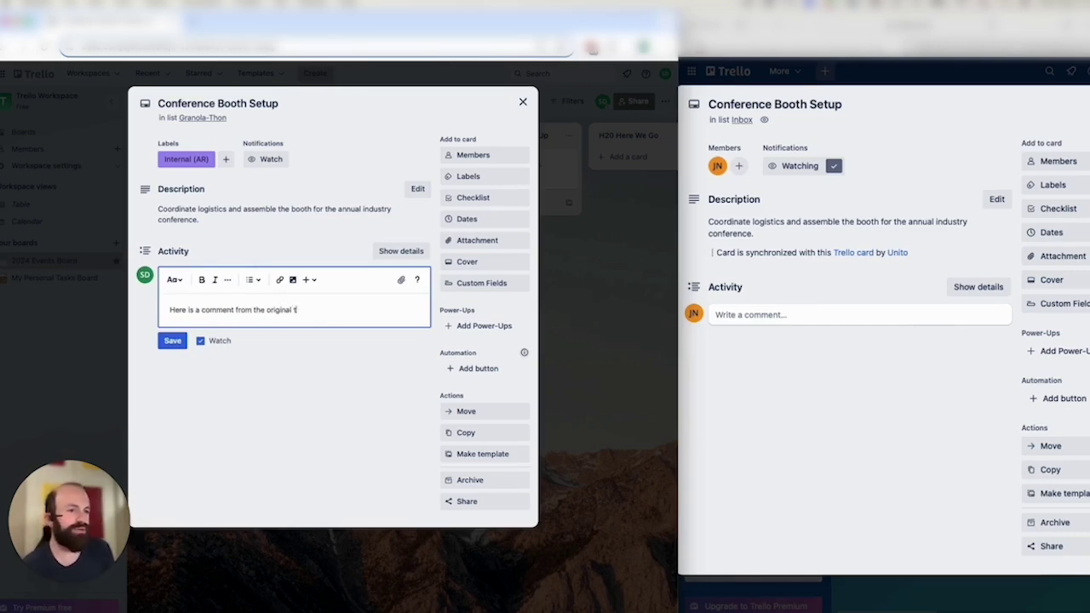
pyautogui.press('Return')
pyautogui.click(172, 360)
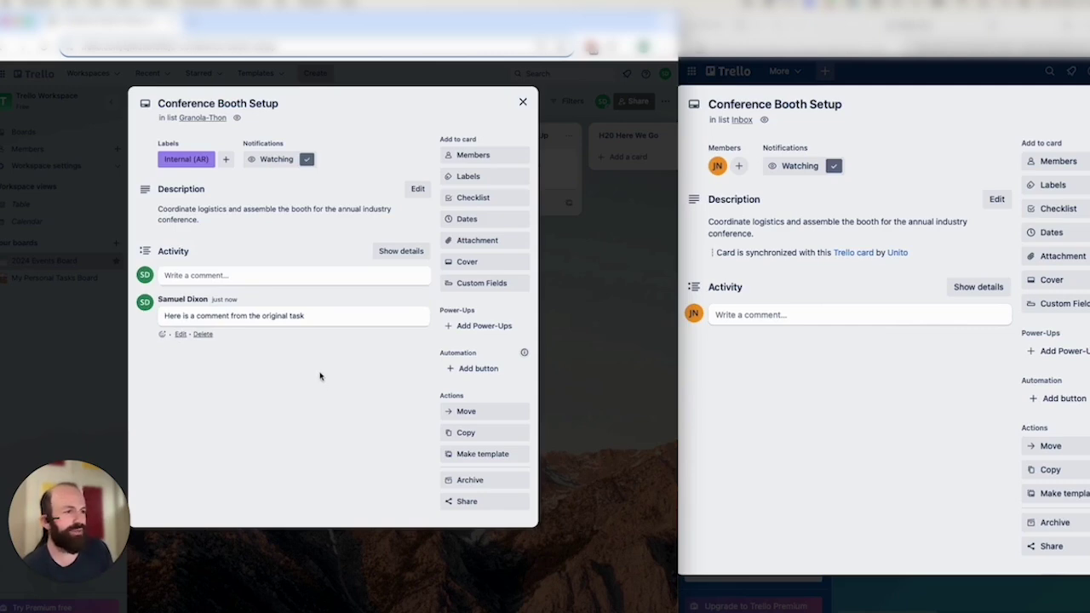
pyautogui.click(474, 241)
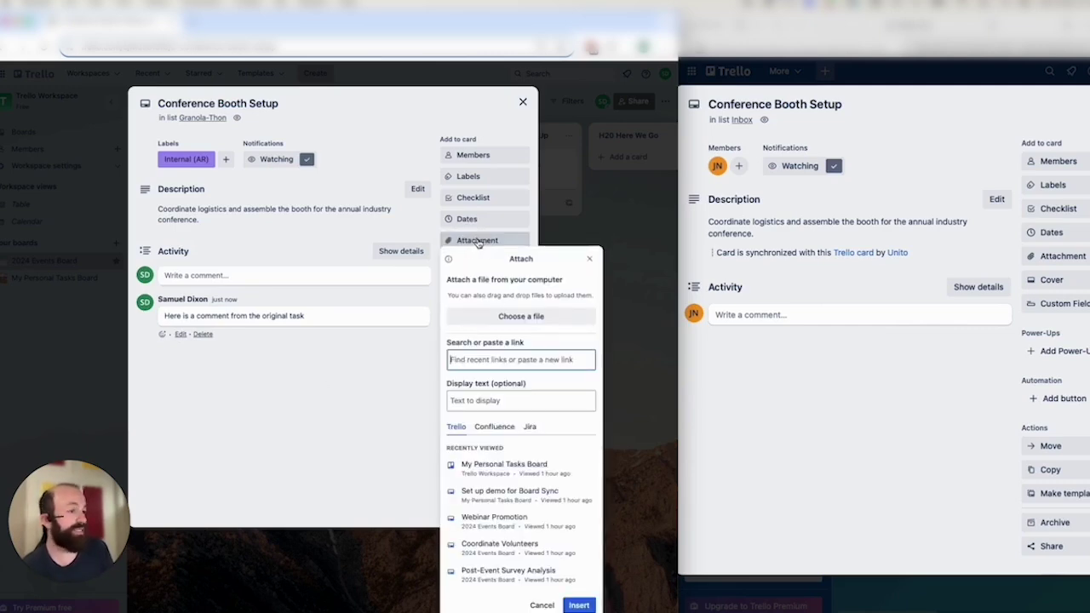
# - Upload a screenshot to the original card, confirm it shows on the synced copy, and close both cards
pyautogui.click(518, 317)
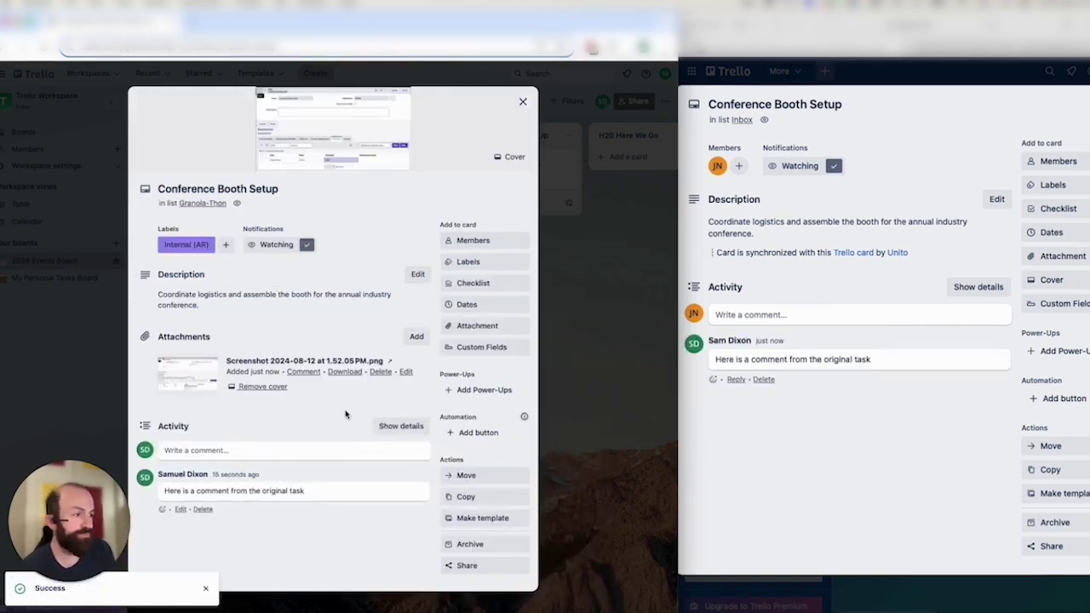
pyautogui.click(823, 365)
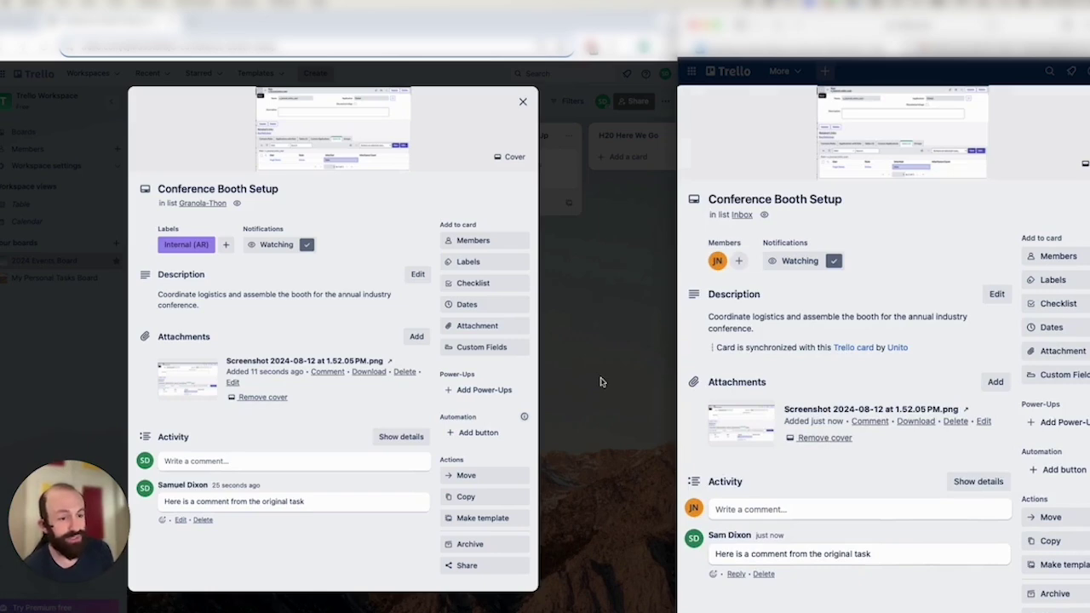
pyautogui.click(601, 382)
pyautogui.press('Escape')
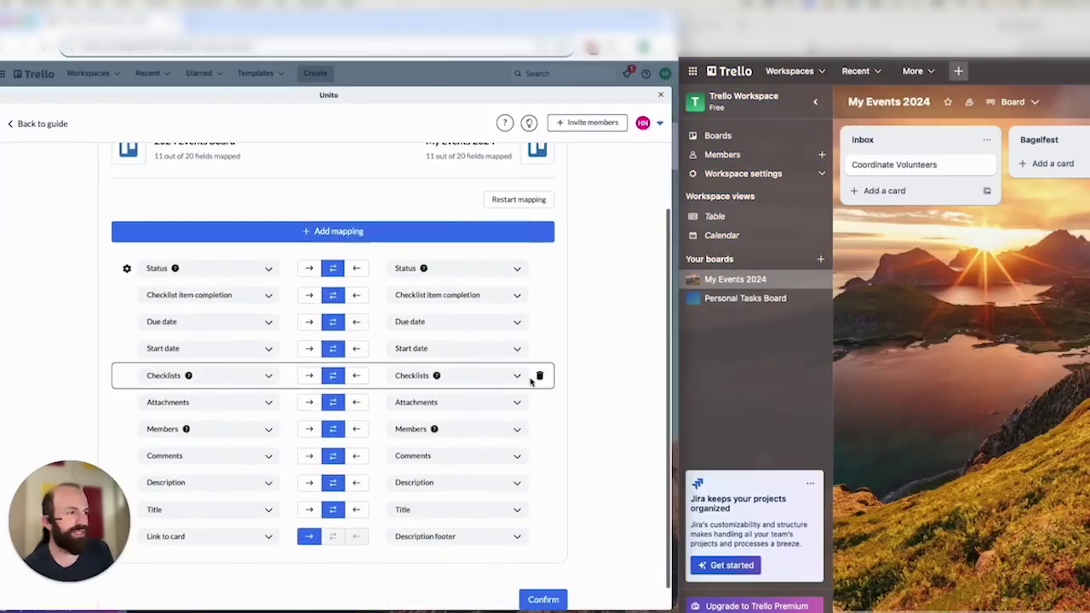
# - Add a two-way Labels-to-Labels mapping and begin pairing label values from its settings
pyautogui.click(292, 237)
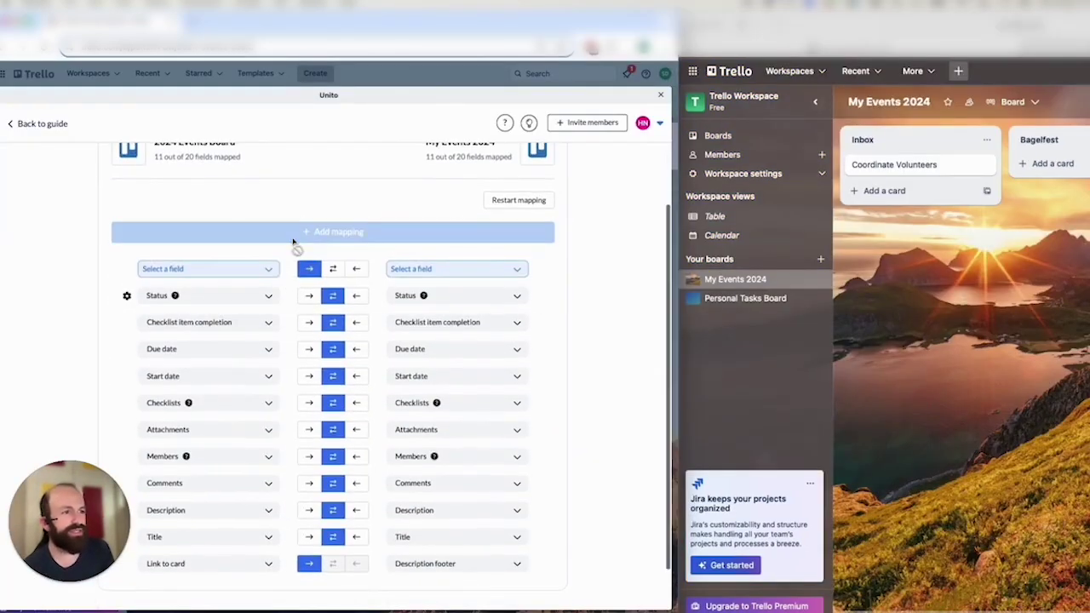
pyautogui.click(219, 270)
pyautogui.write('label')
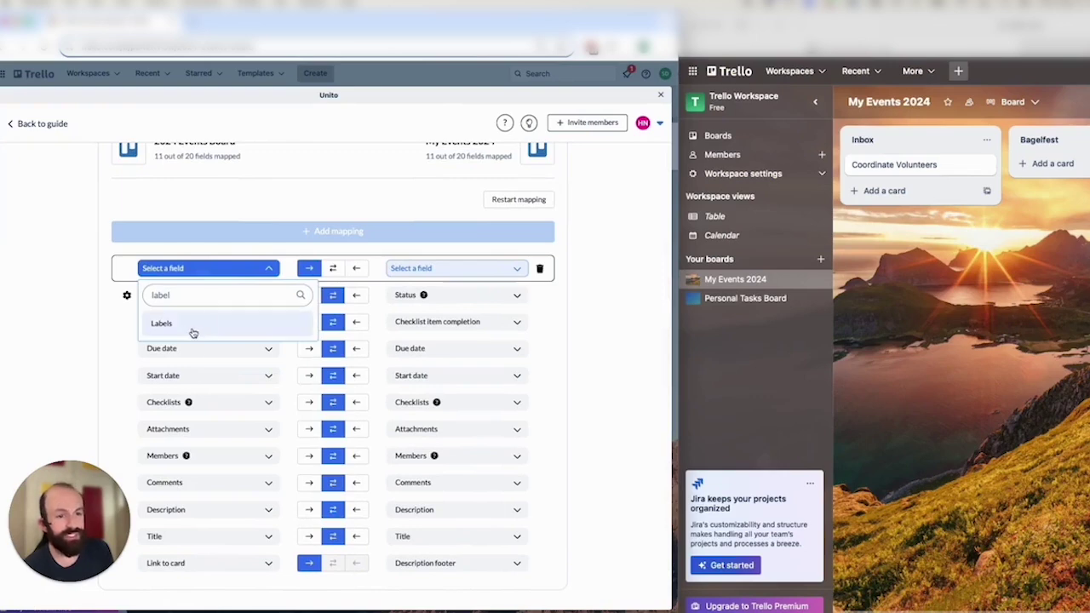
pyautogui.click(193, 326)
pyautogui.click(416, 269)
pyautogui.write('labe')
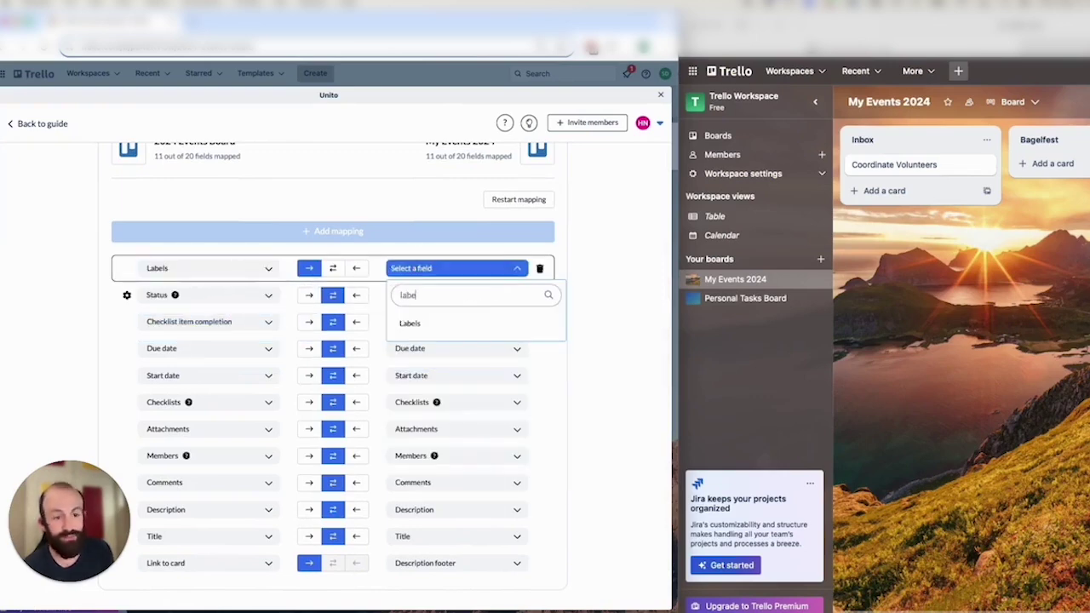
pyautogui.click(408, 325)
pyautogui.click(333, 269)
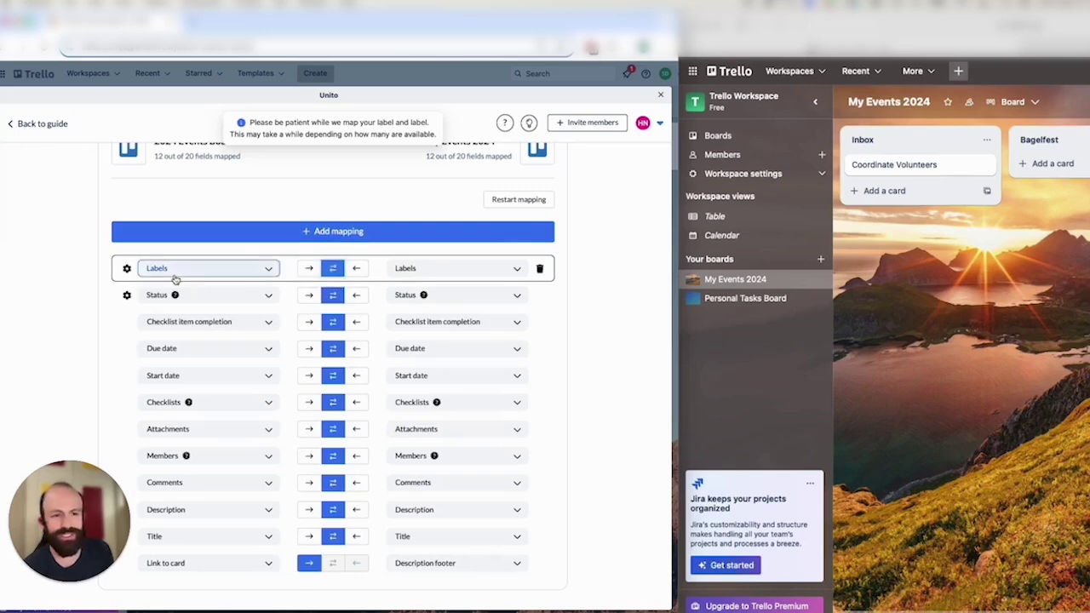
pyautogui.click(126, 269)
pyautogui.click(272, 307)
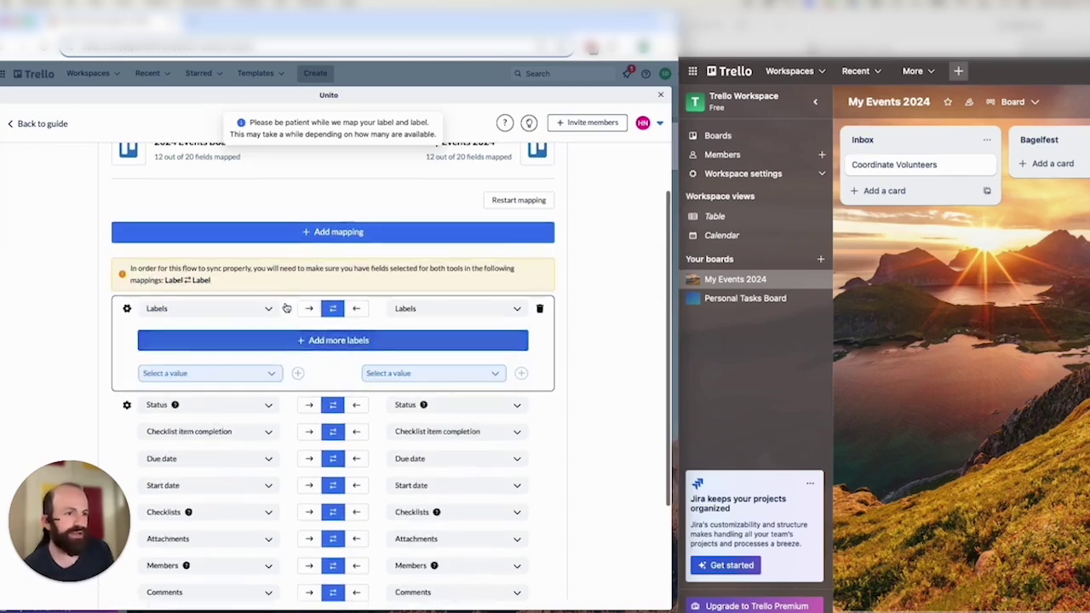
# - Pair Community (RA) with Community and Dev (JT) with Dev
pyautogui.click(263, 373)
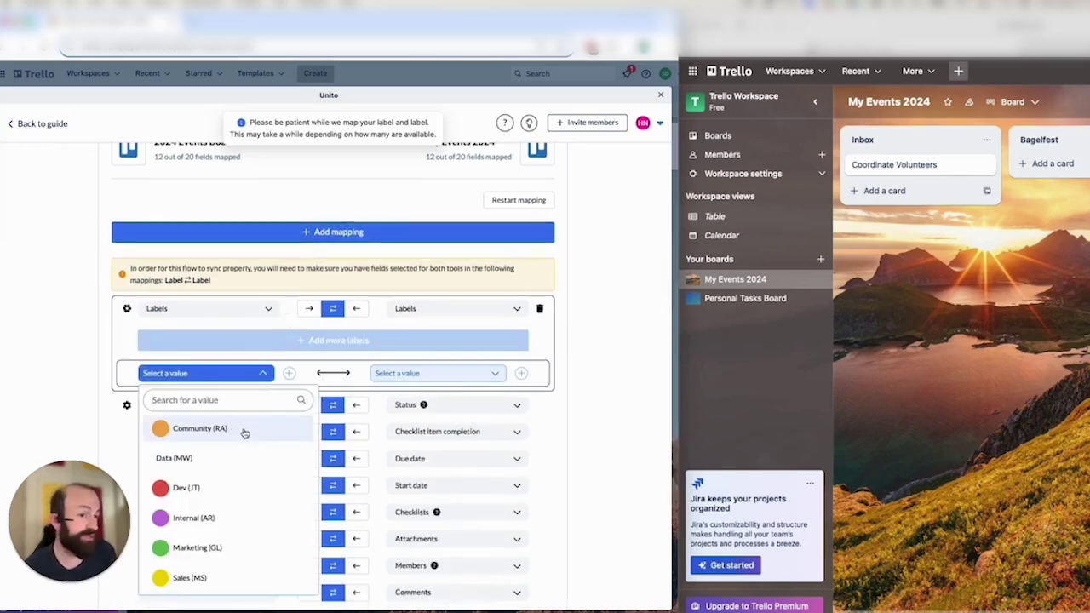
pyautogui.click(244, 431)
pyautogui.click(412, 373)
pyautogui.click(409, 412)
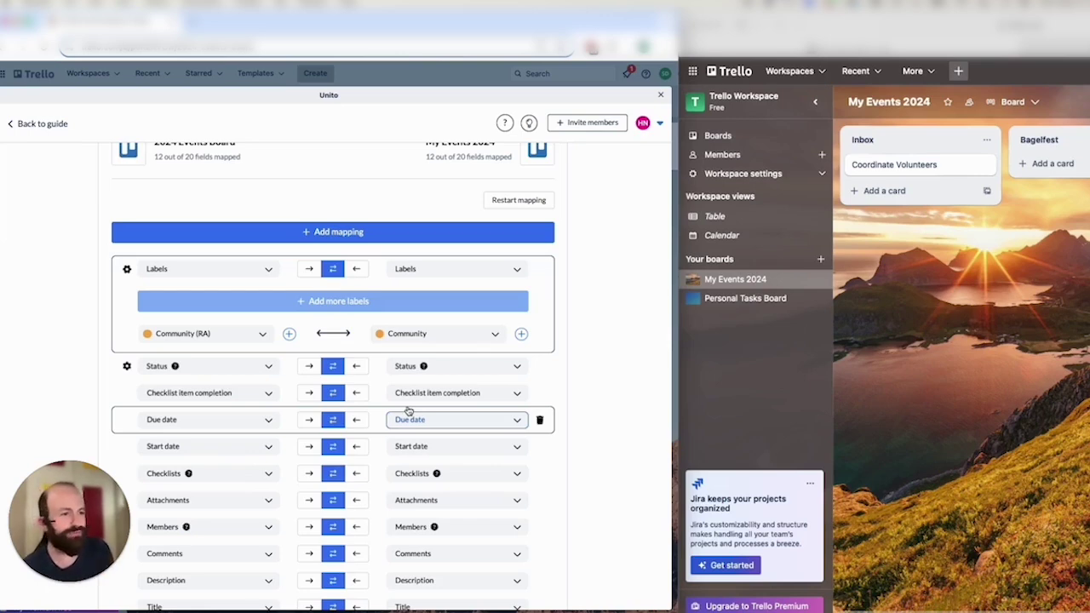
pyautogui.click(333, 300)
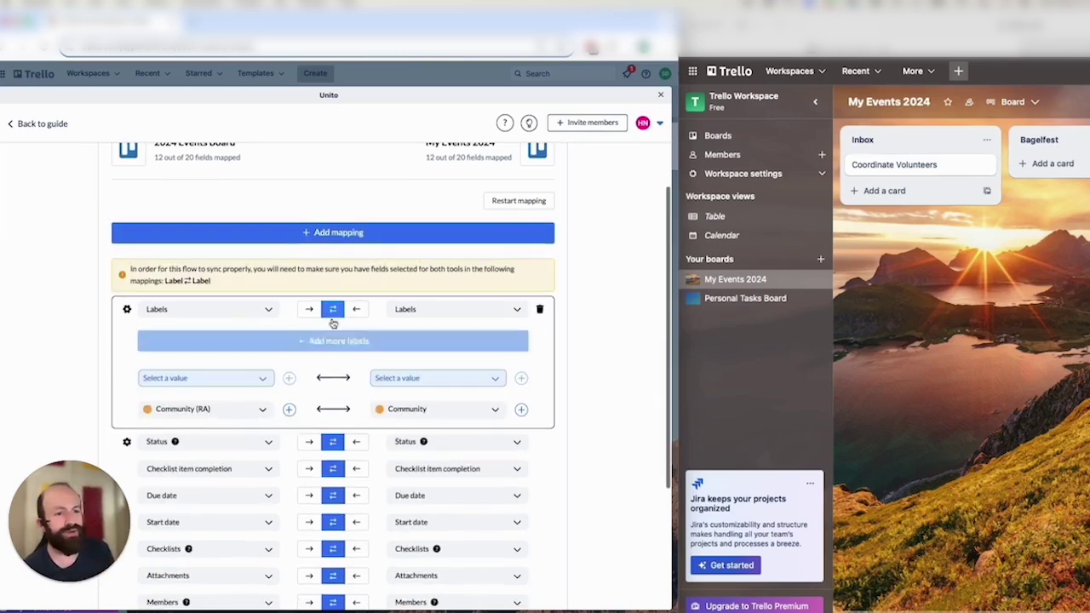
pyautogui.click(234, 382)
pyautogui.click(226, 465)
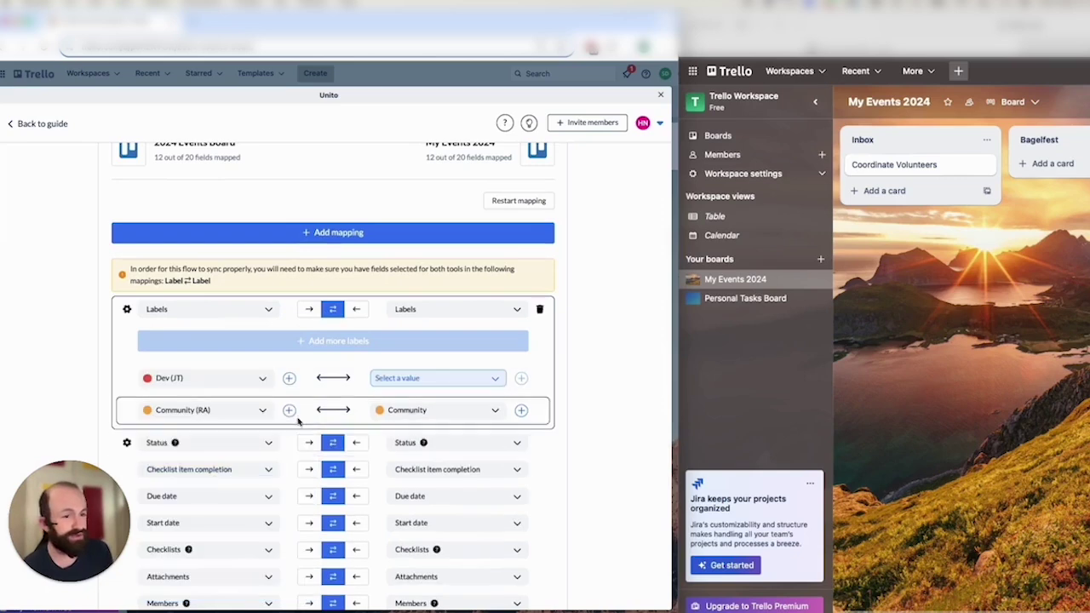
pyautogui.click(390, 378)
pyautogui.click(413, 464)
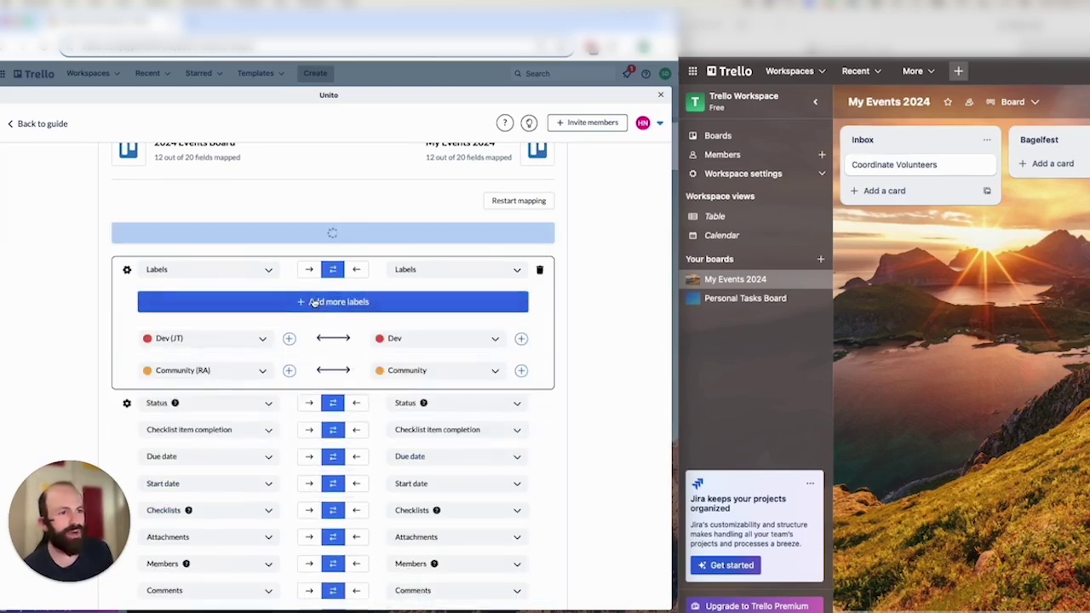
# - Pair Sales (MS) with Sales and Marketing (GL) with Marketing
pyautogui.click(263, 381)
pyautogui.click(264, 482)
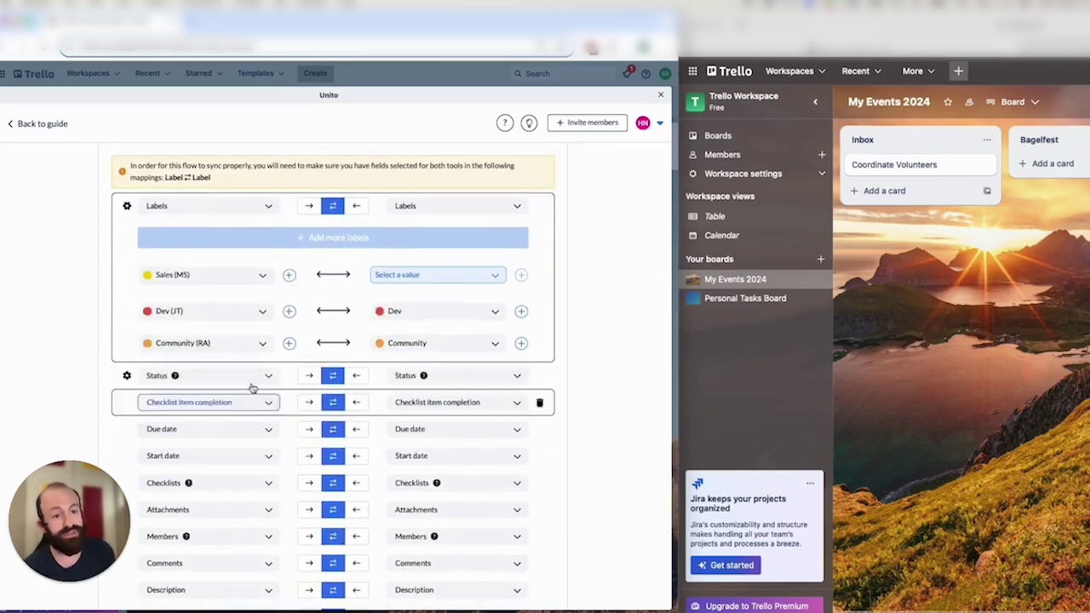
pyautogui.click(431, 274)
pyautogui.click(421, 420)
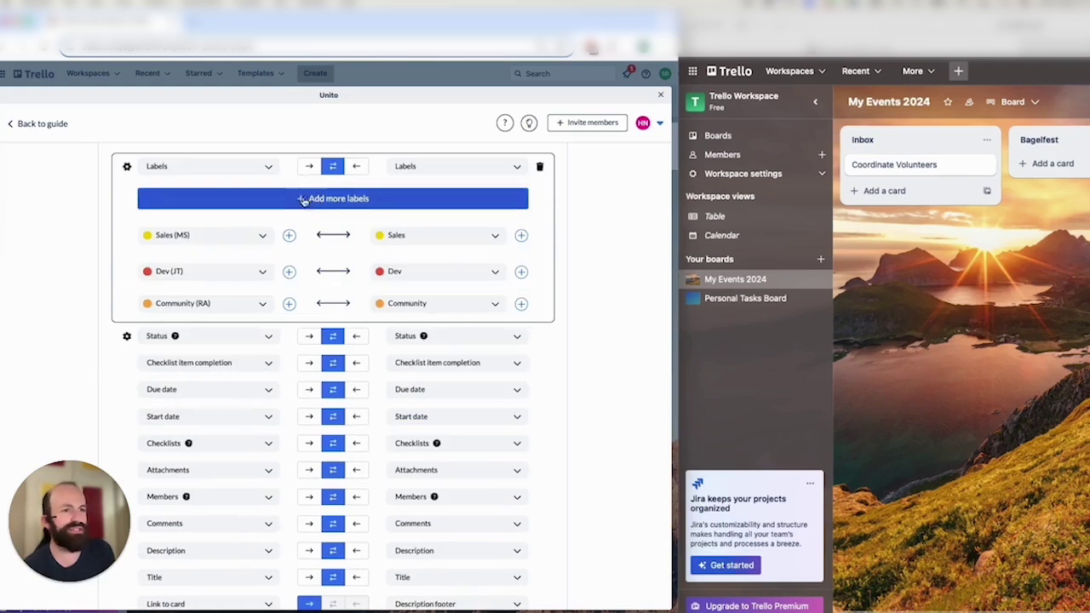
pyautogui.click(245, 279)
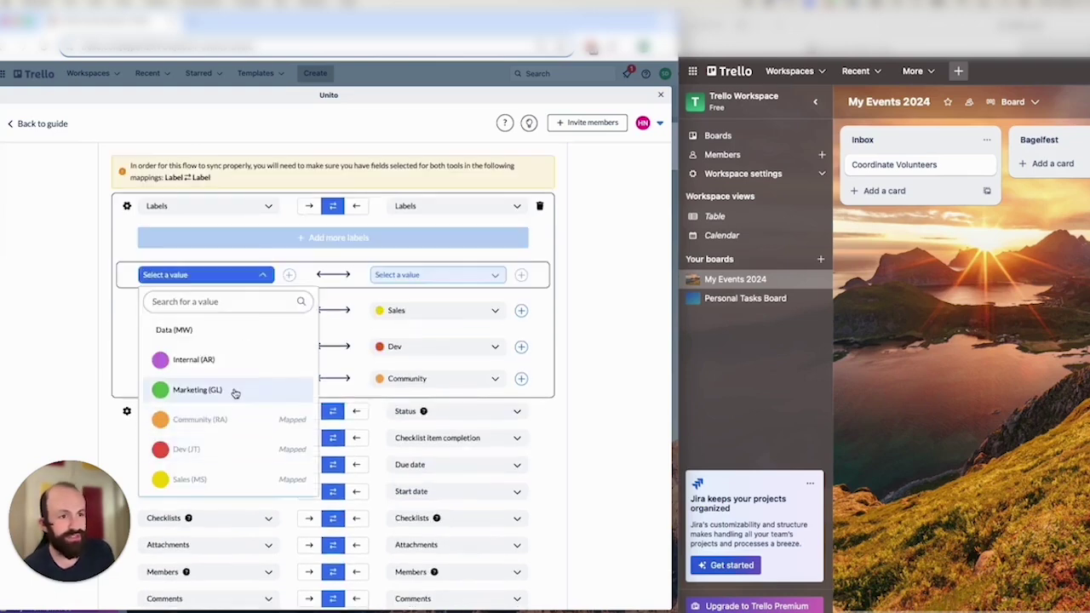
pyautogui.click(233, 389)
pyautogui.click(409, 274)
pyautogui.click(420, 390)
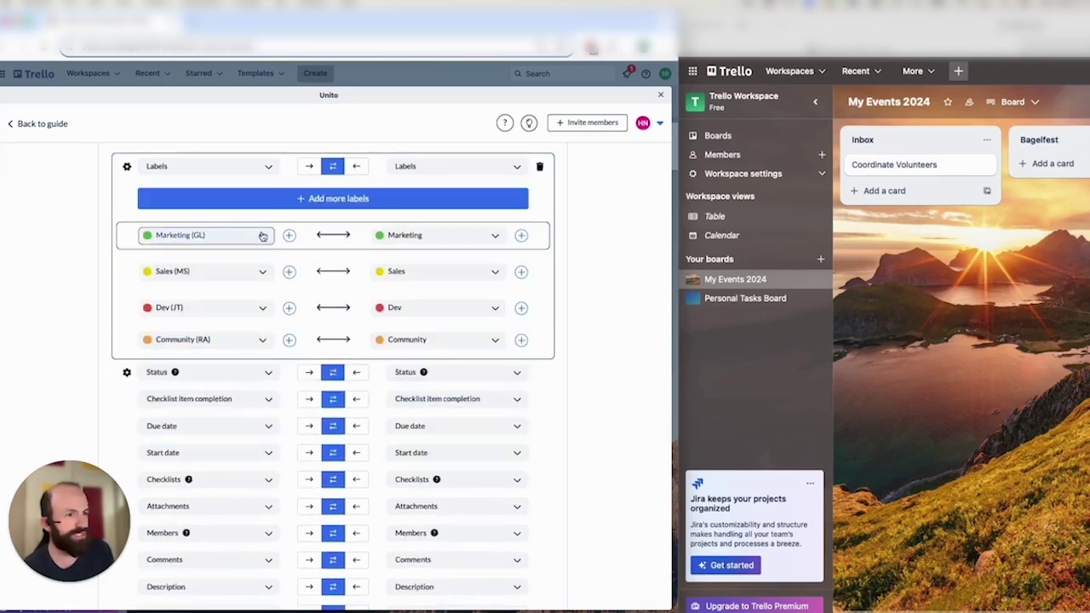
# - Save the label pairings, returning to the flow summary with 13 fields mapped
pyautogui.click(256, 204)
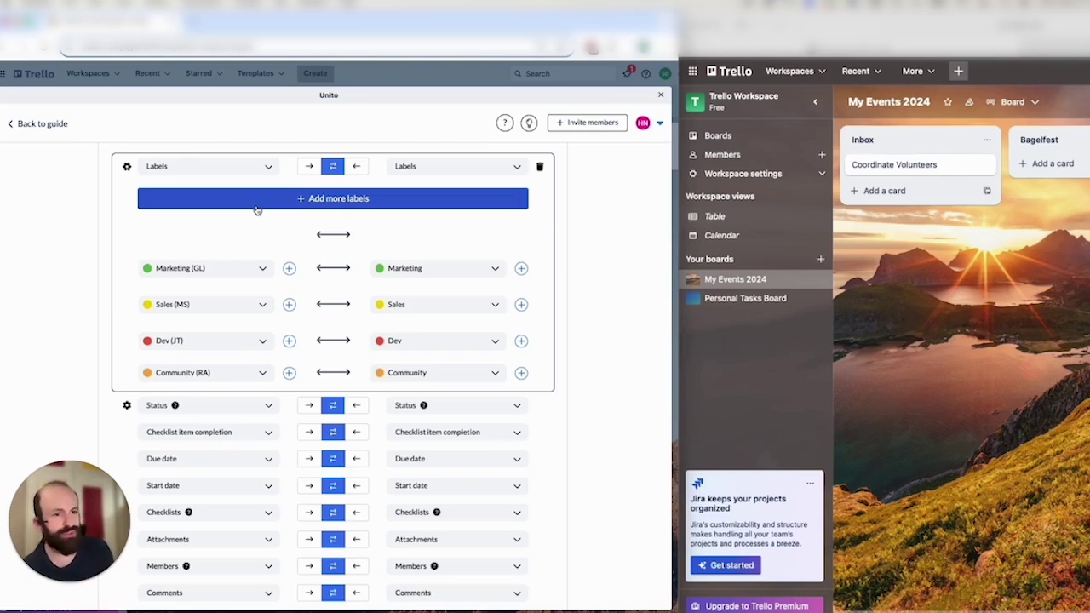
pyautogui.click(257, 198)
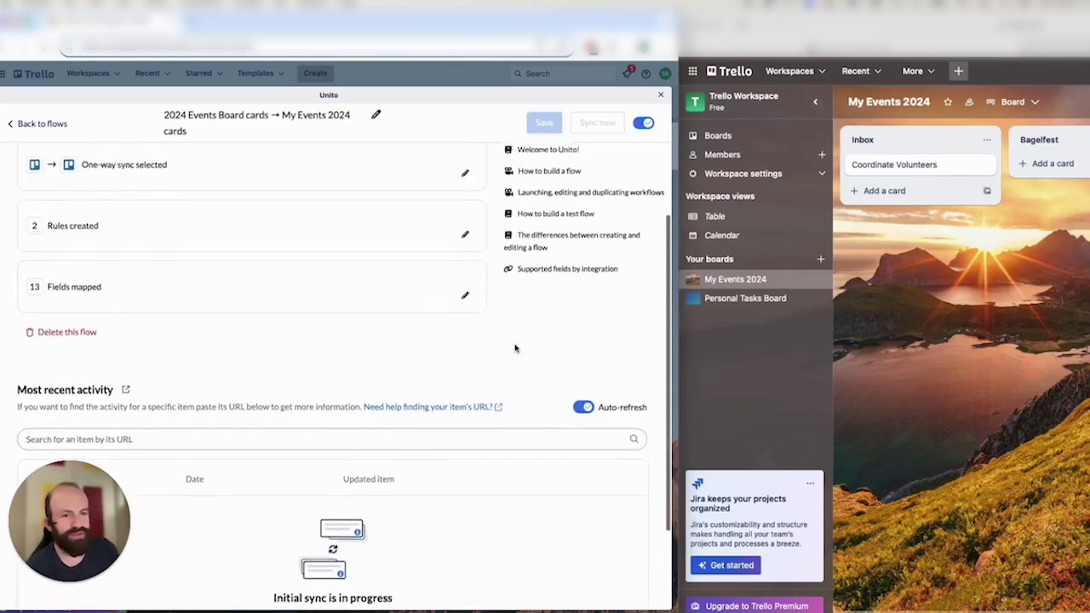
pyautogui.scroll(2, 514, 344)
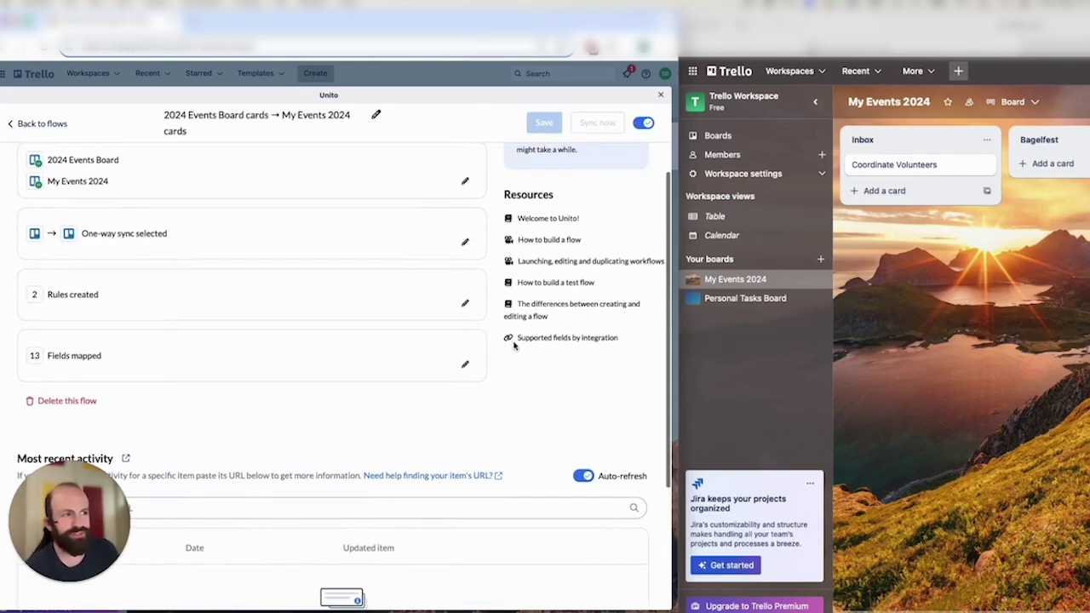
pyautogui.scroll(-2, 531, 366)
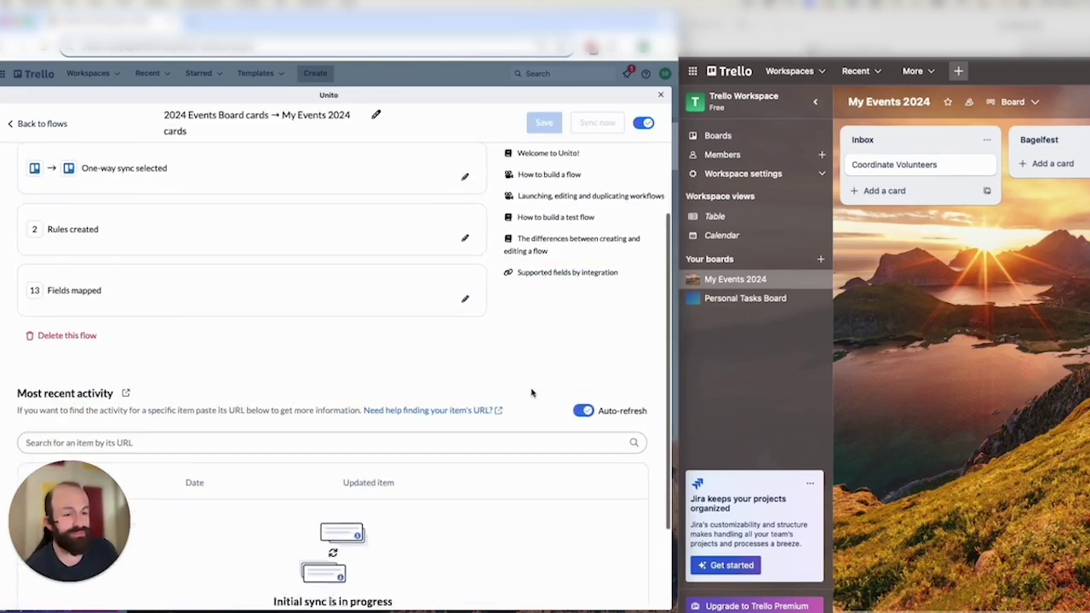